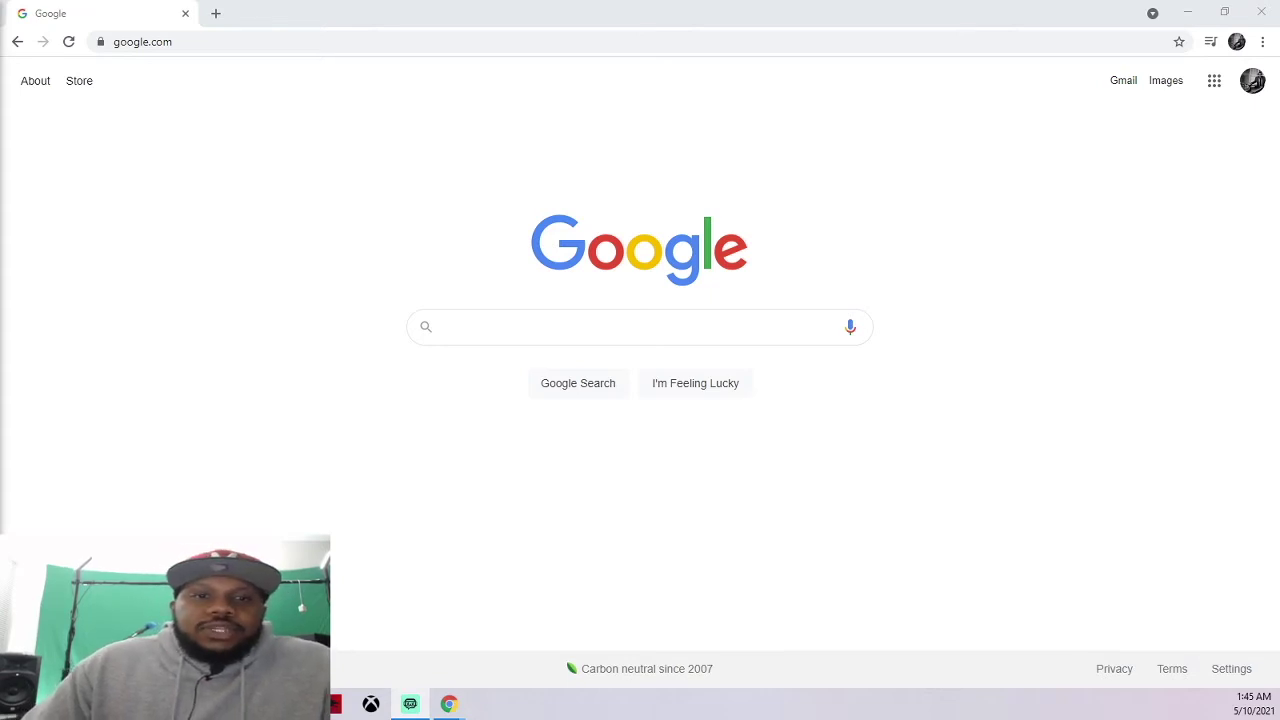
Open the nightbot.tv website
left_click(251, 48)
type("n")
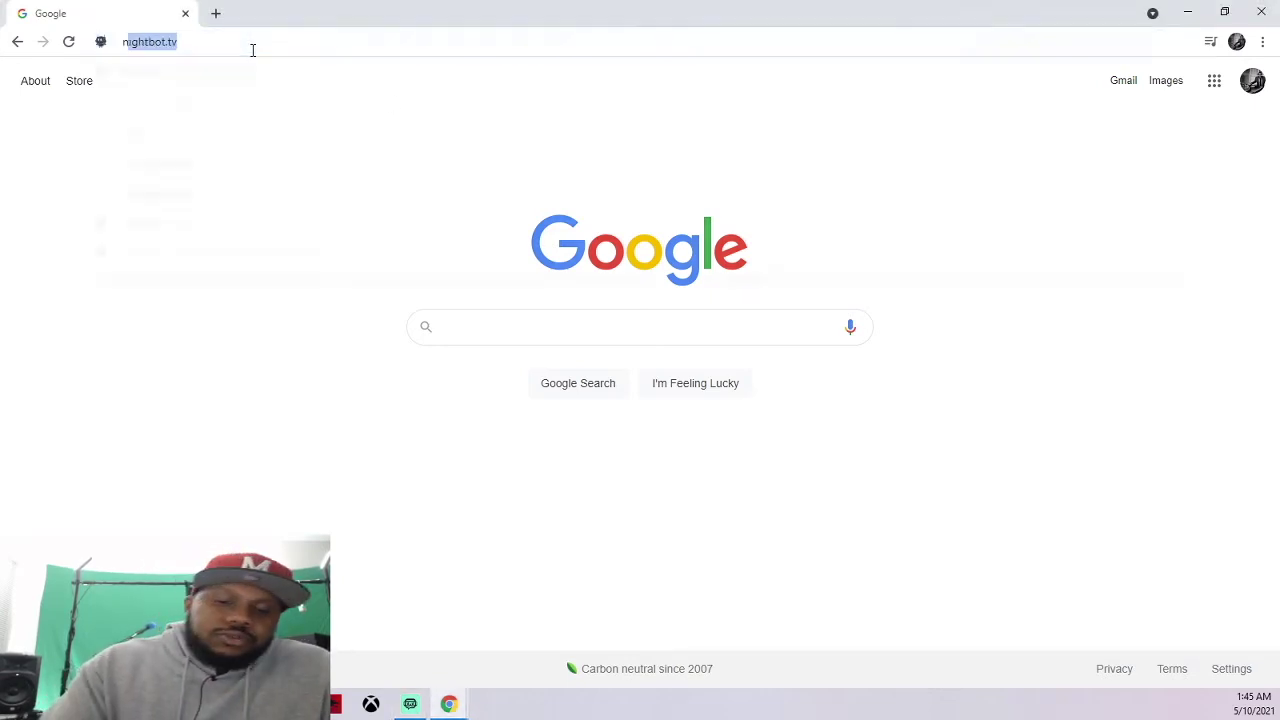
type("ight")
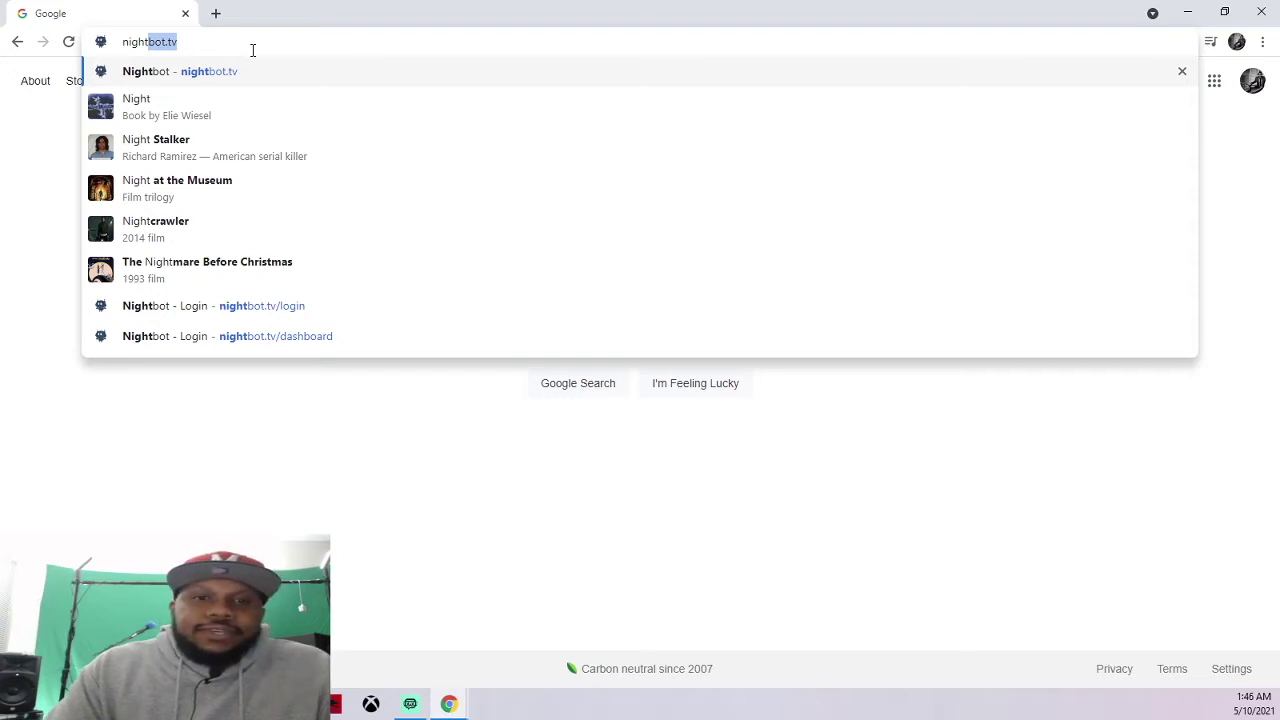
key("Return")
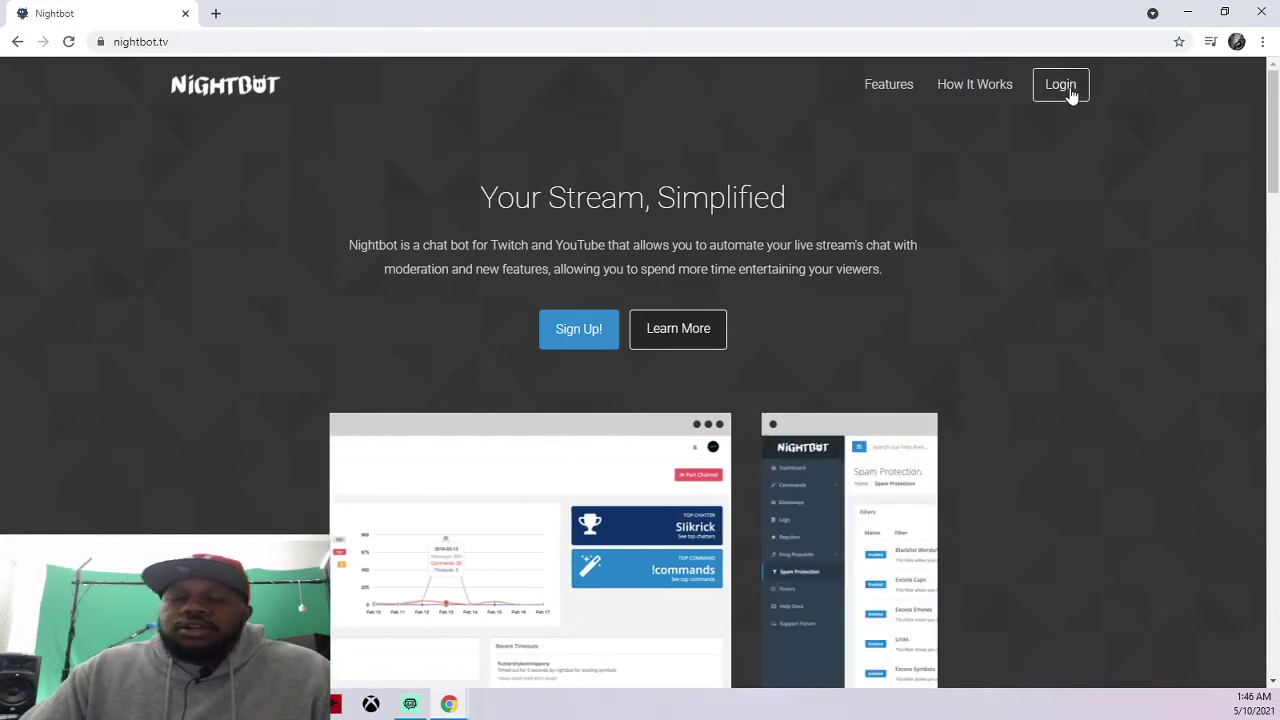
Log in to Nightbot with the Twitch account and authorize its requested access
left_click(1062, 86)
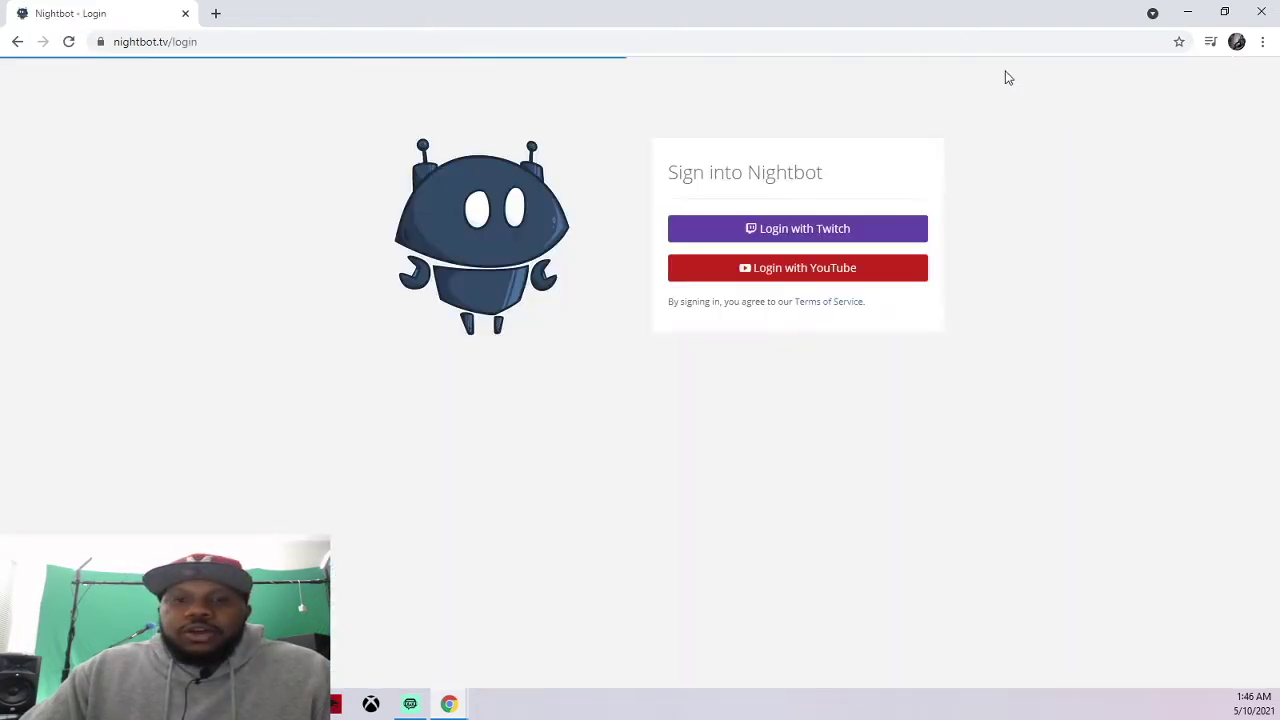
left_click(853, 230)
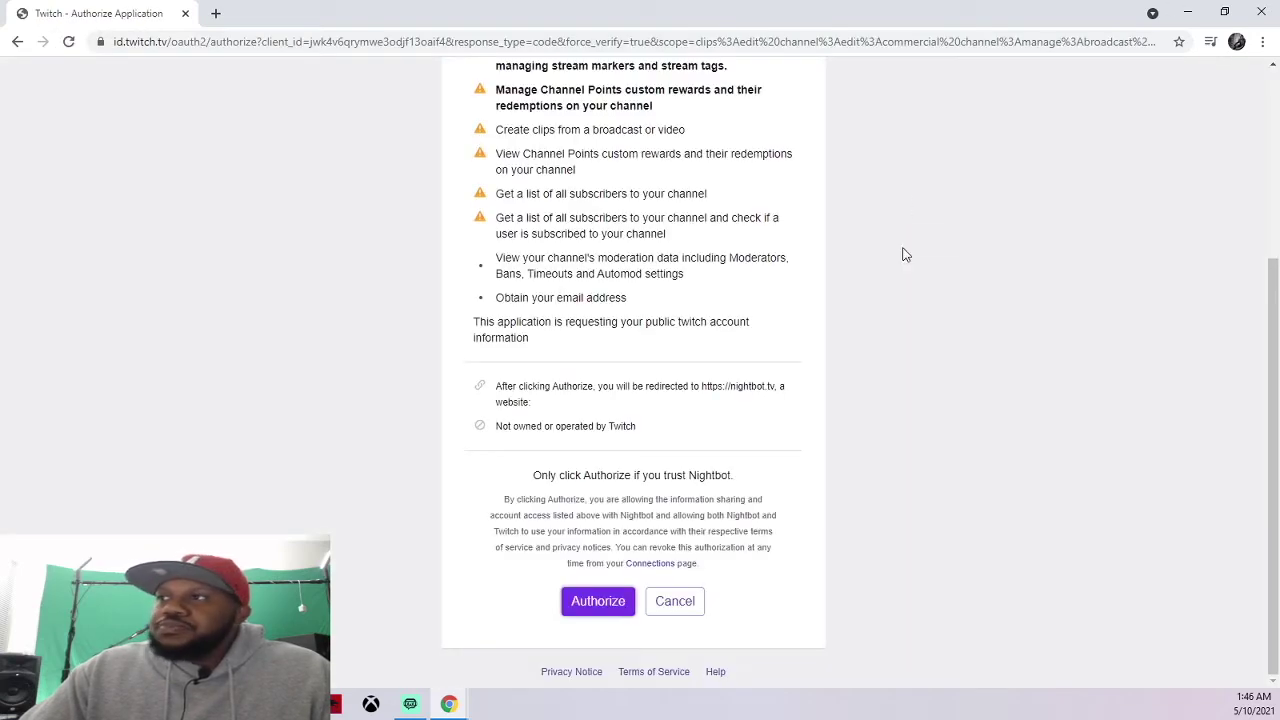
scroll(651, 191, "up", 3)
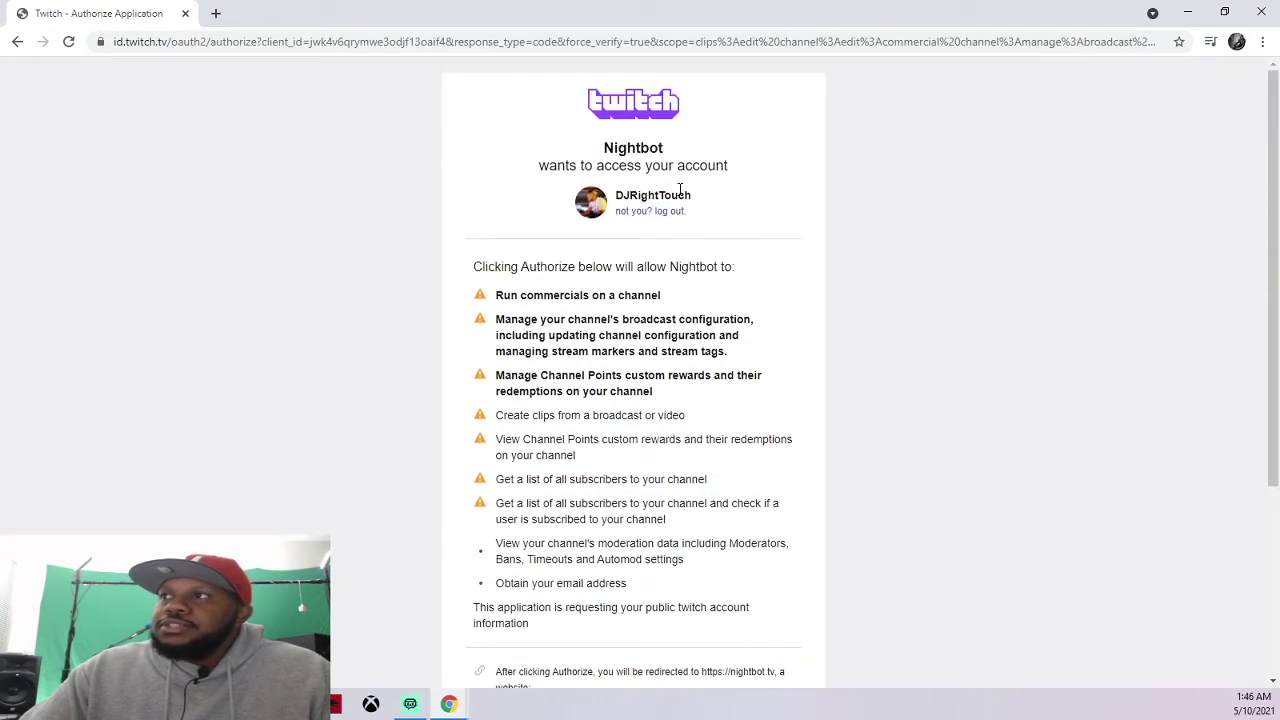
scroll(680, 190, "down", 3)
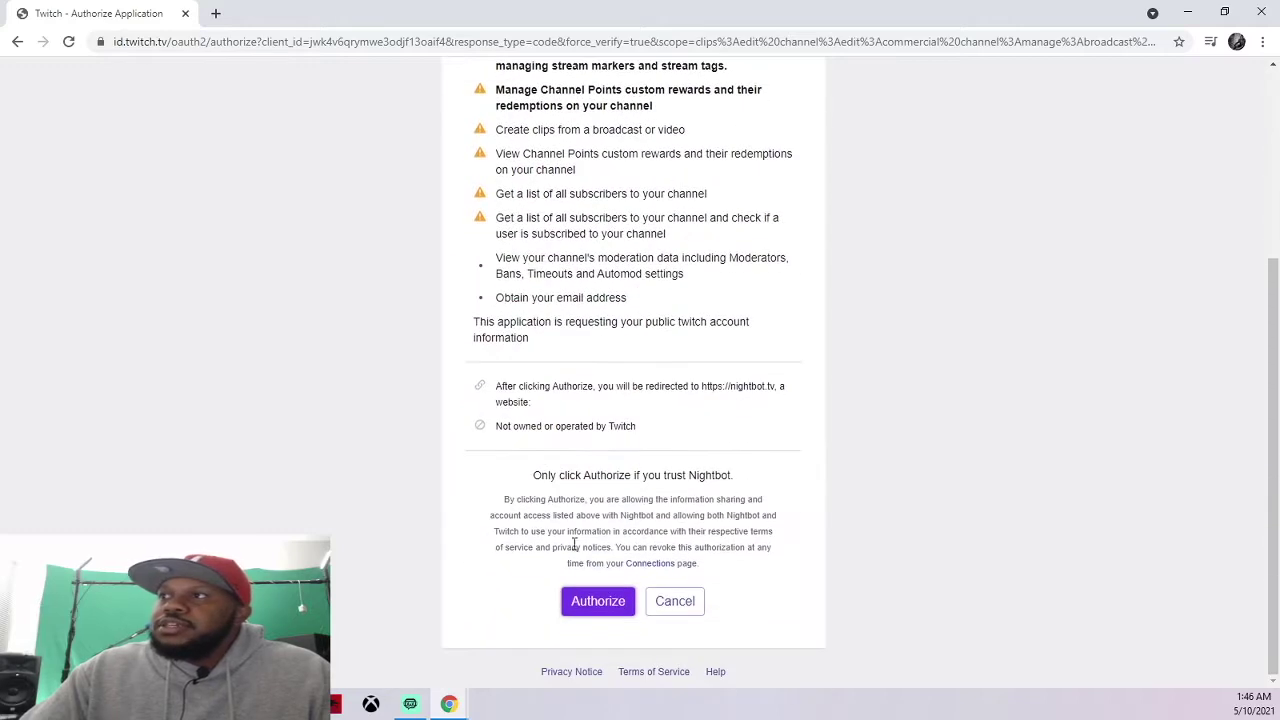
left_click(598, 604)
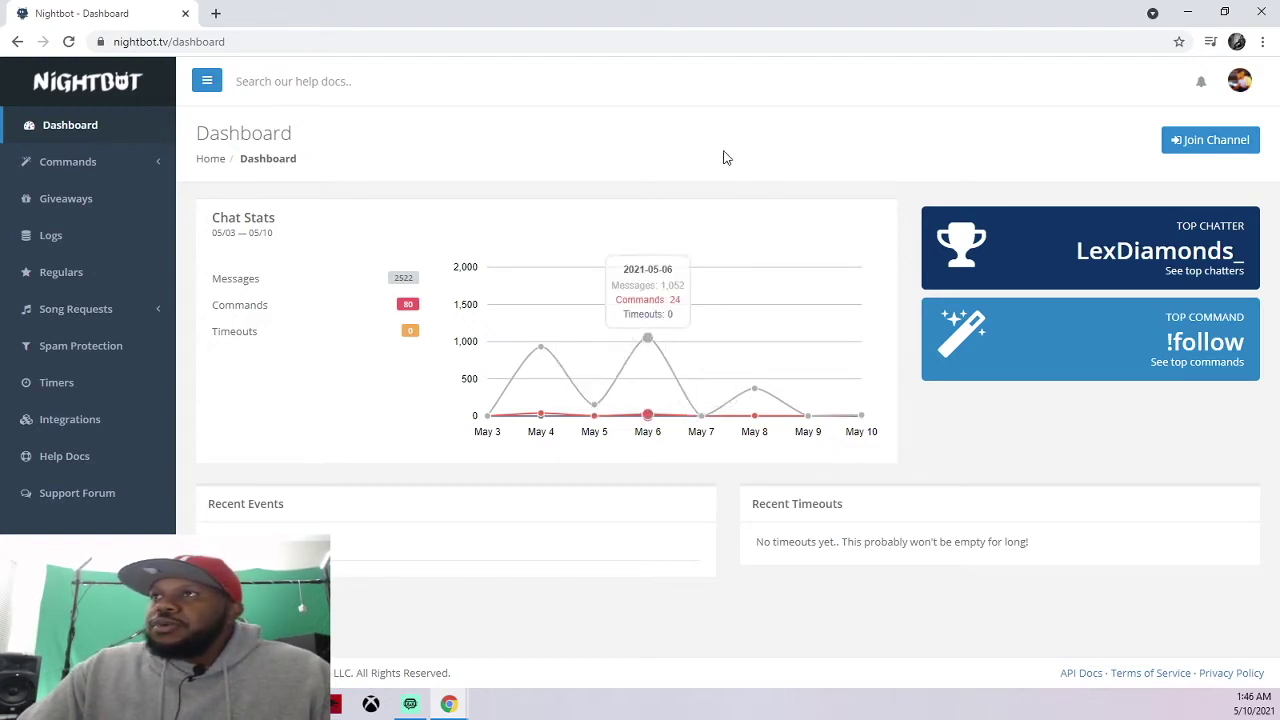
Have Nightbot join the channel and dismiss the next-steps dialog
left_click(1180, 148)
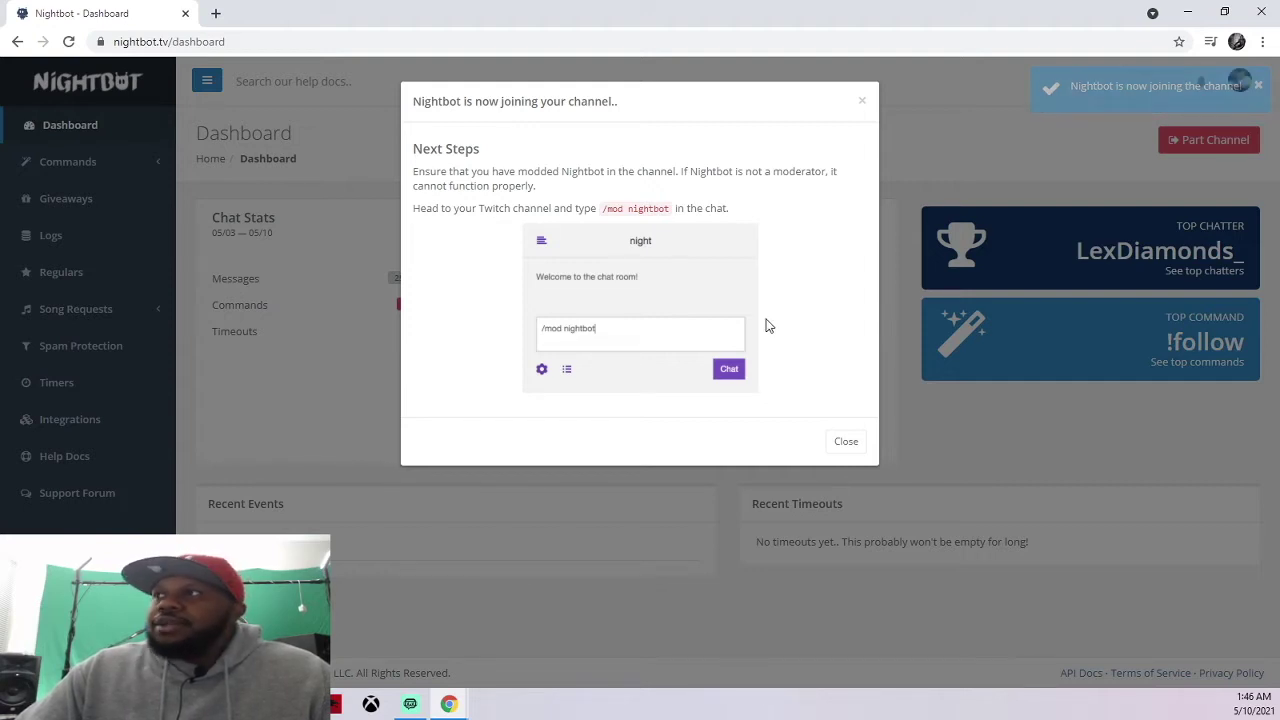
left_click(842, 446)
Switch to the Twitch window and open the chat of the account's own channel
mouse_move(451, 706)
left_click(514, 655)
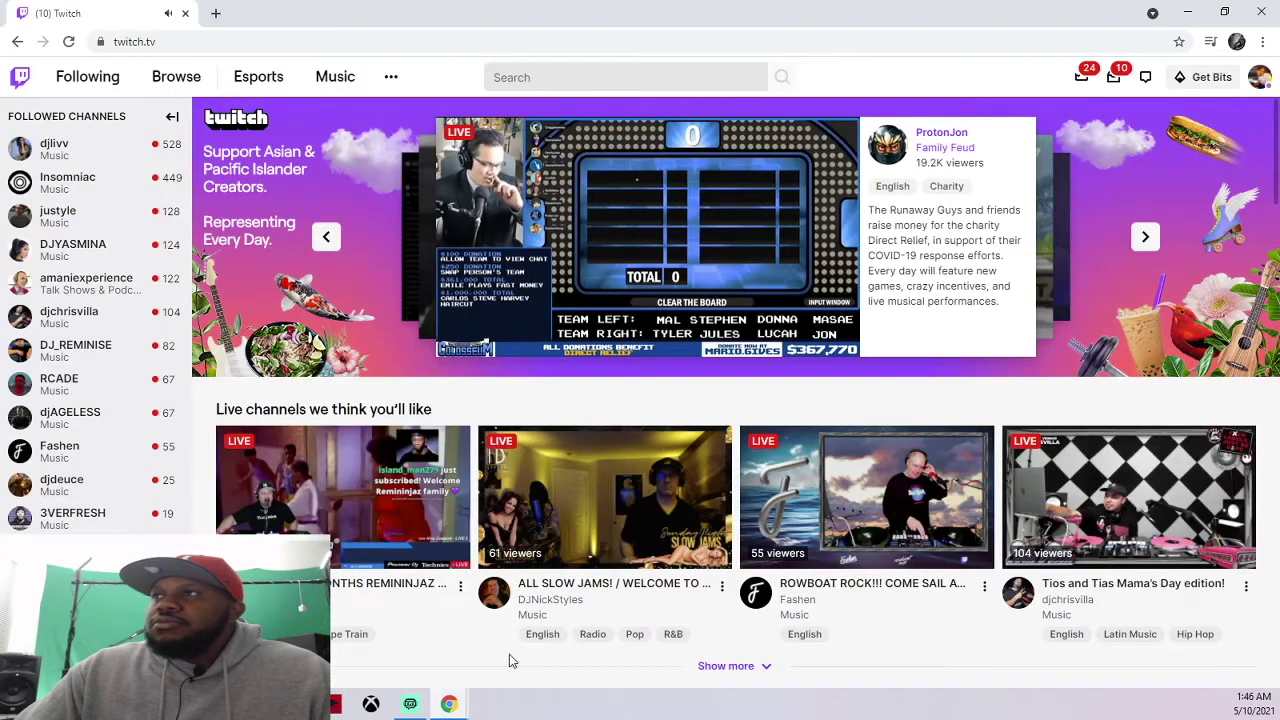
left_click(1259, 79)
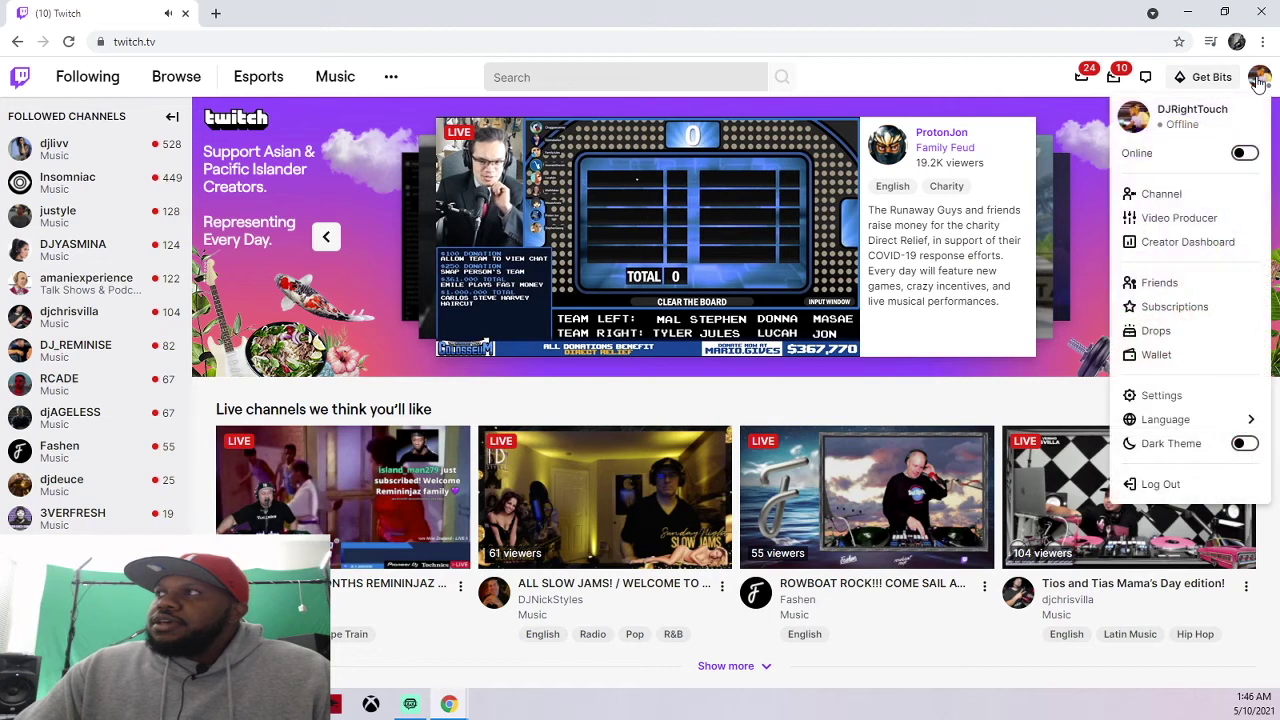
left_click(1168, 193)
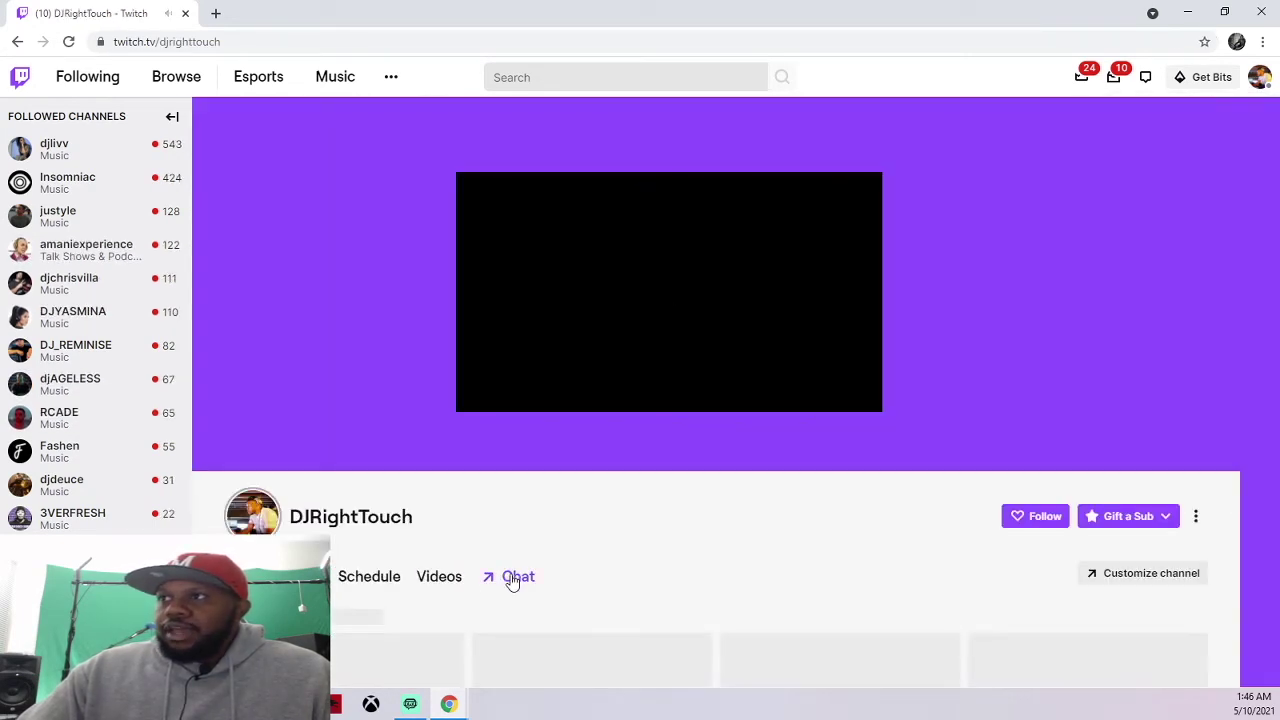
left_click(512, 579)
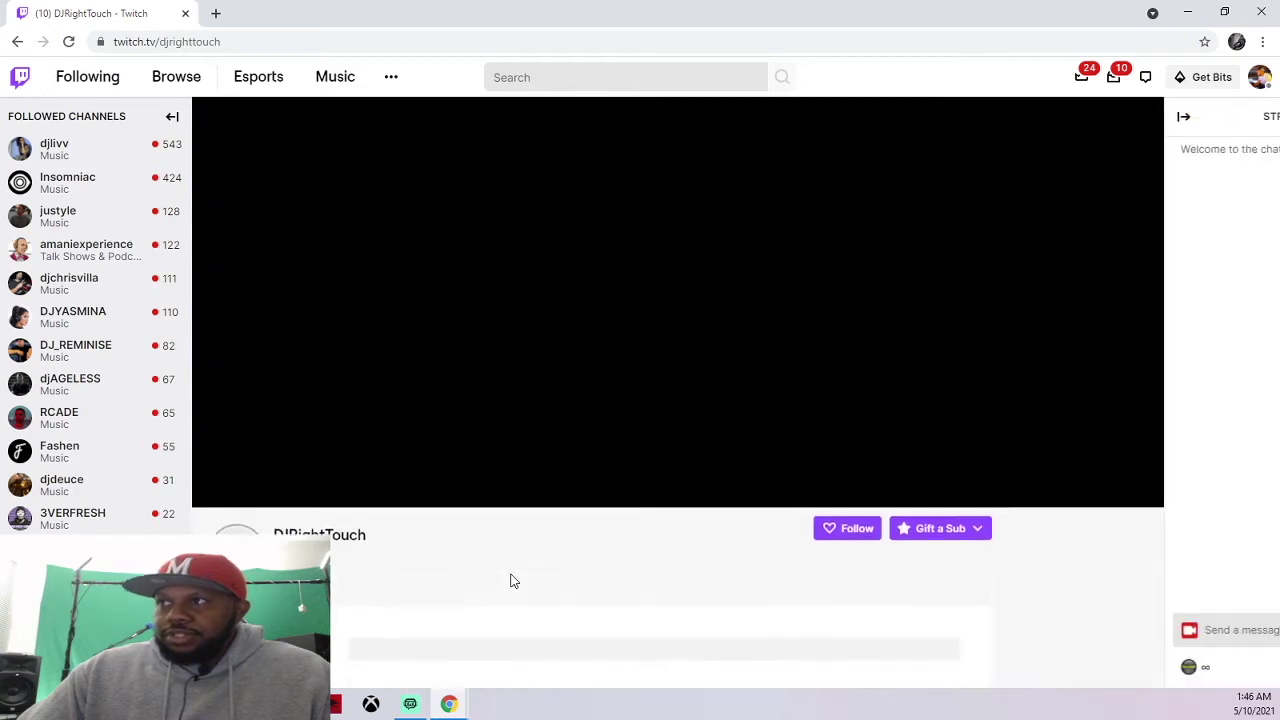
Grant Nightbot moderator status by sending /mod nightbot in the stream chat
left_click(1088, 629)
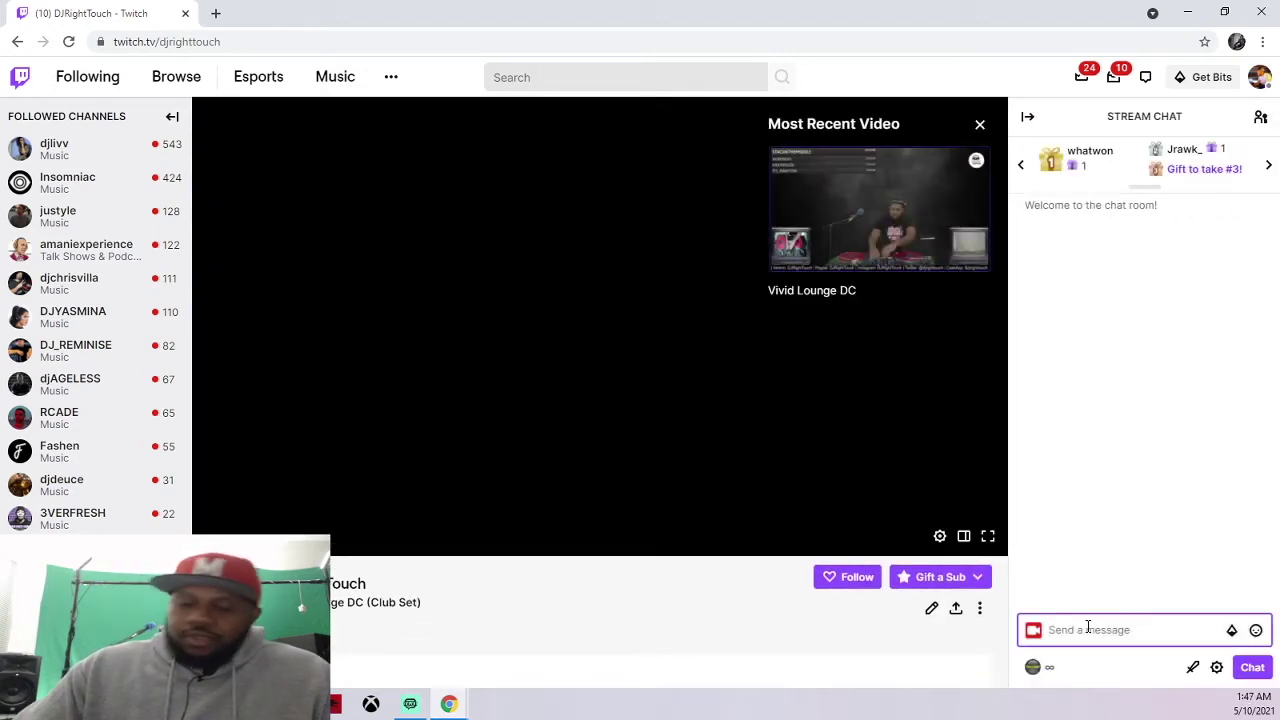
type("/")
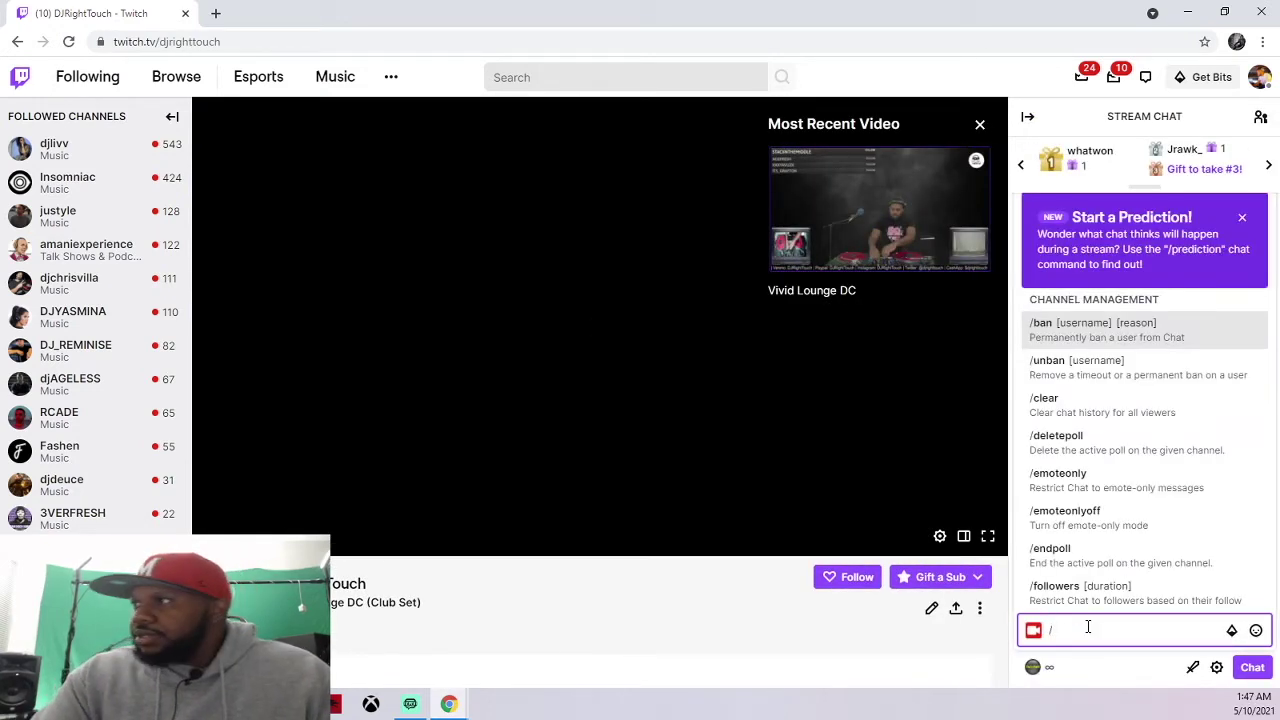
type("mod")
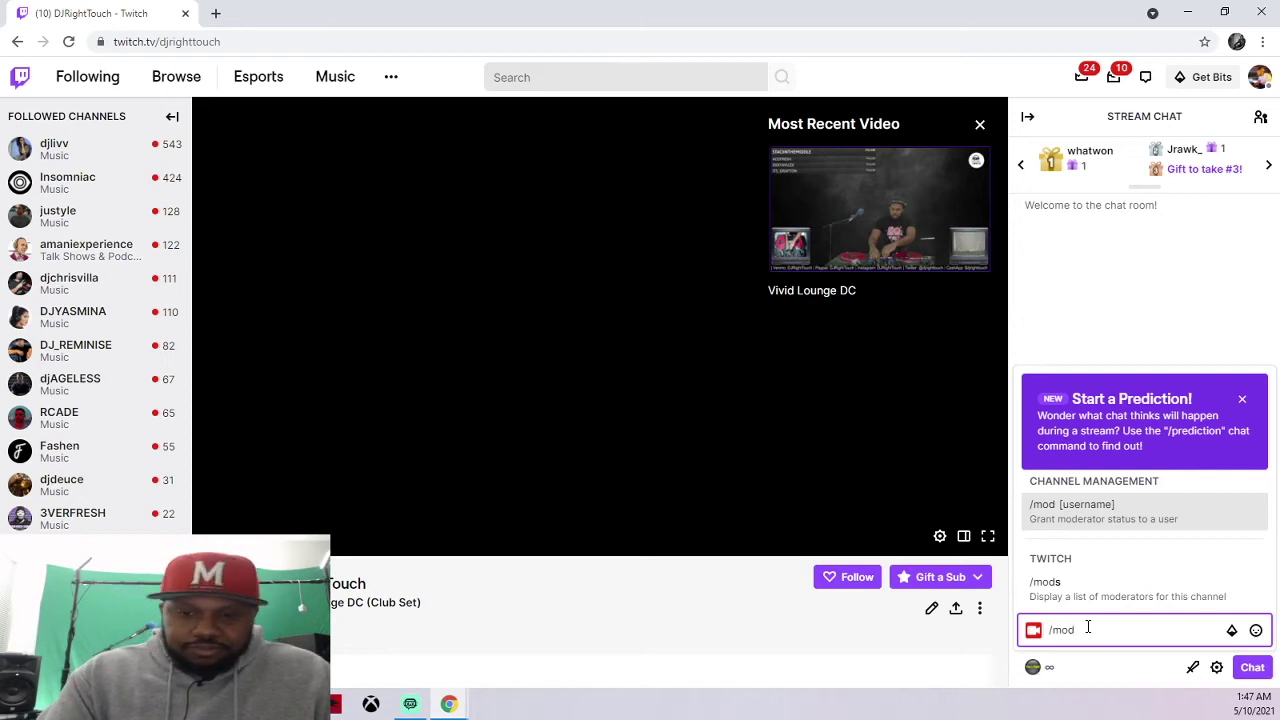
type(" nightbot")
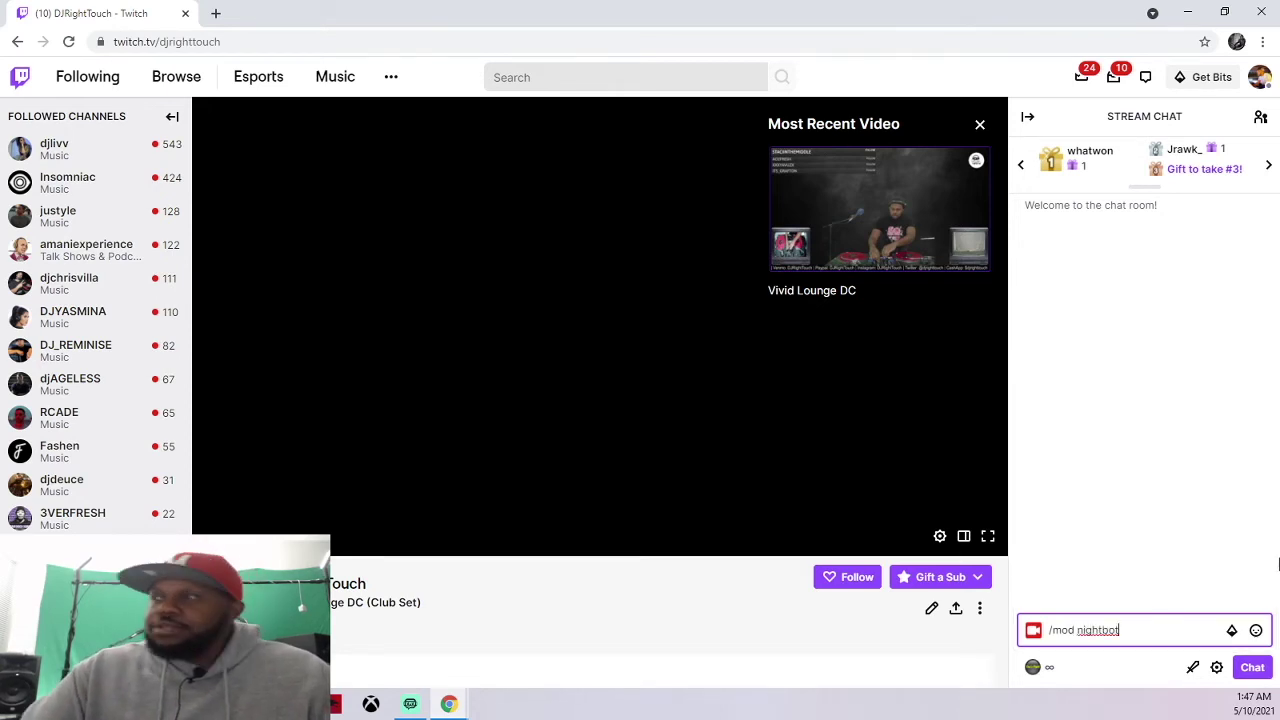
key("Return")
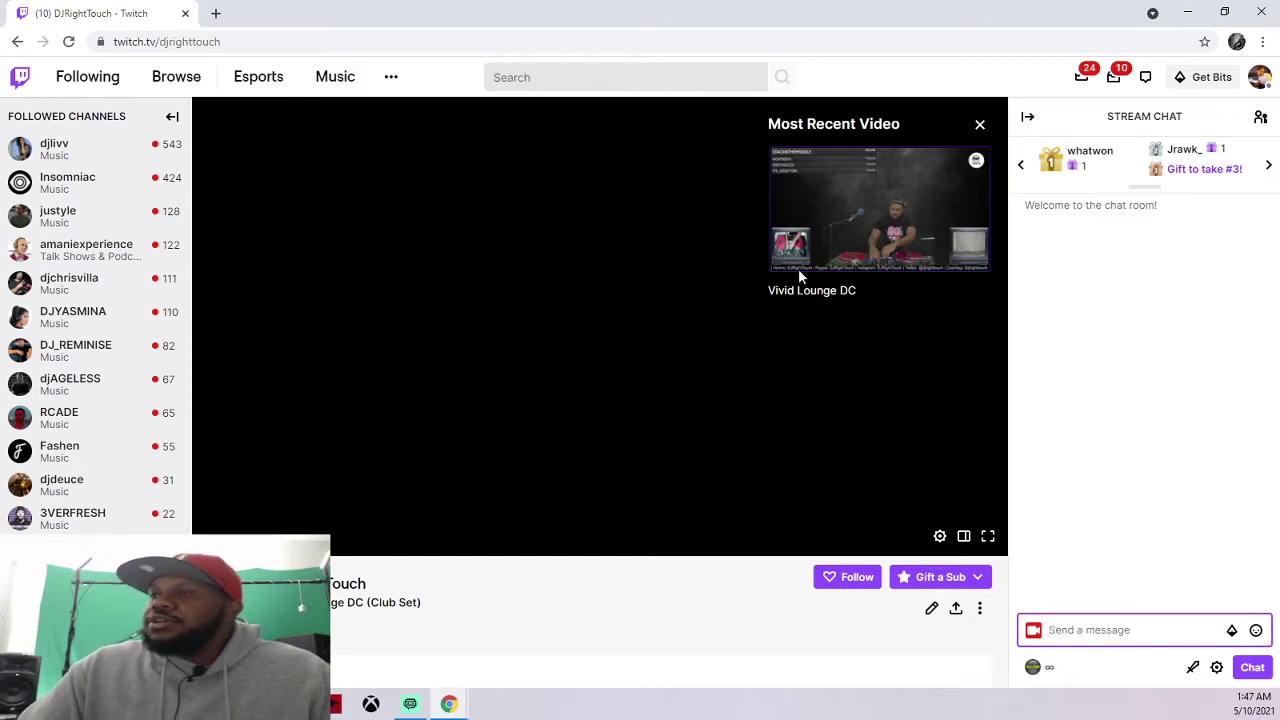
Return to the Nightbot dashboard window and review the list of default commands and their status
left_click(450, 706)
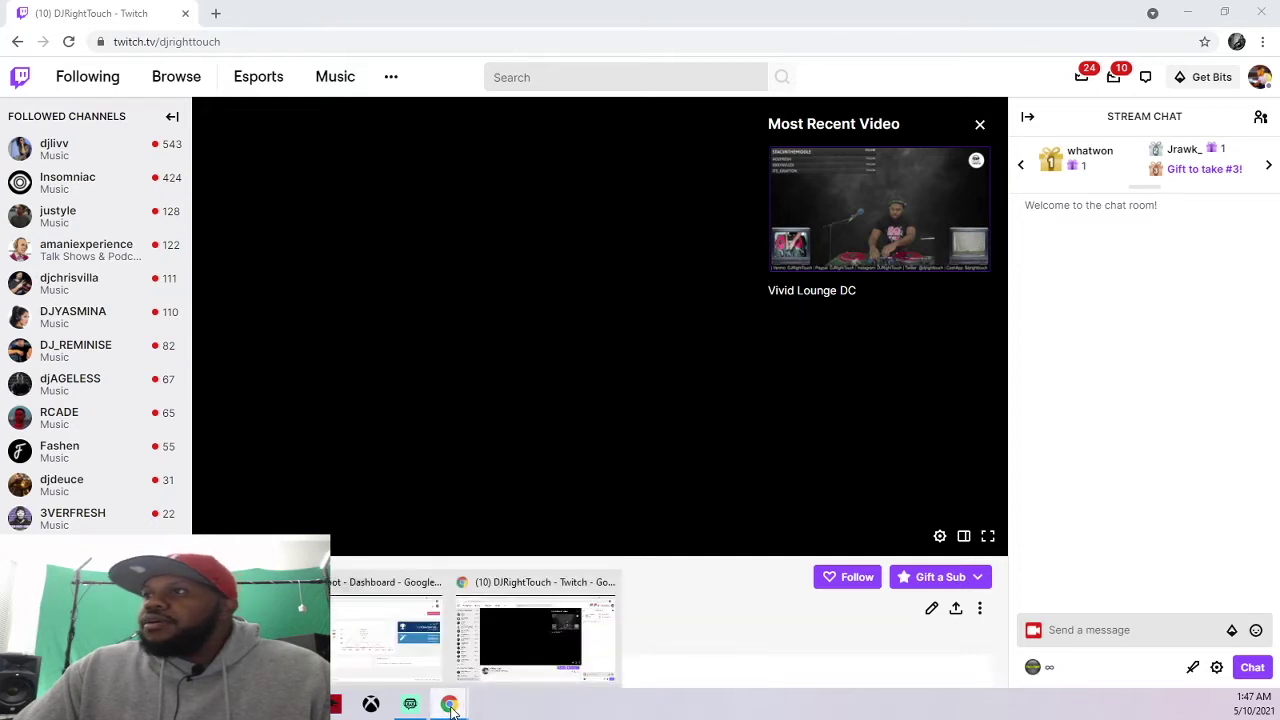
left_click(405, 645)
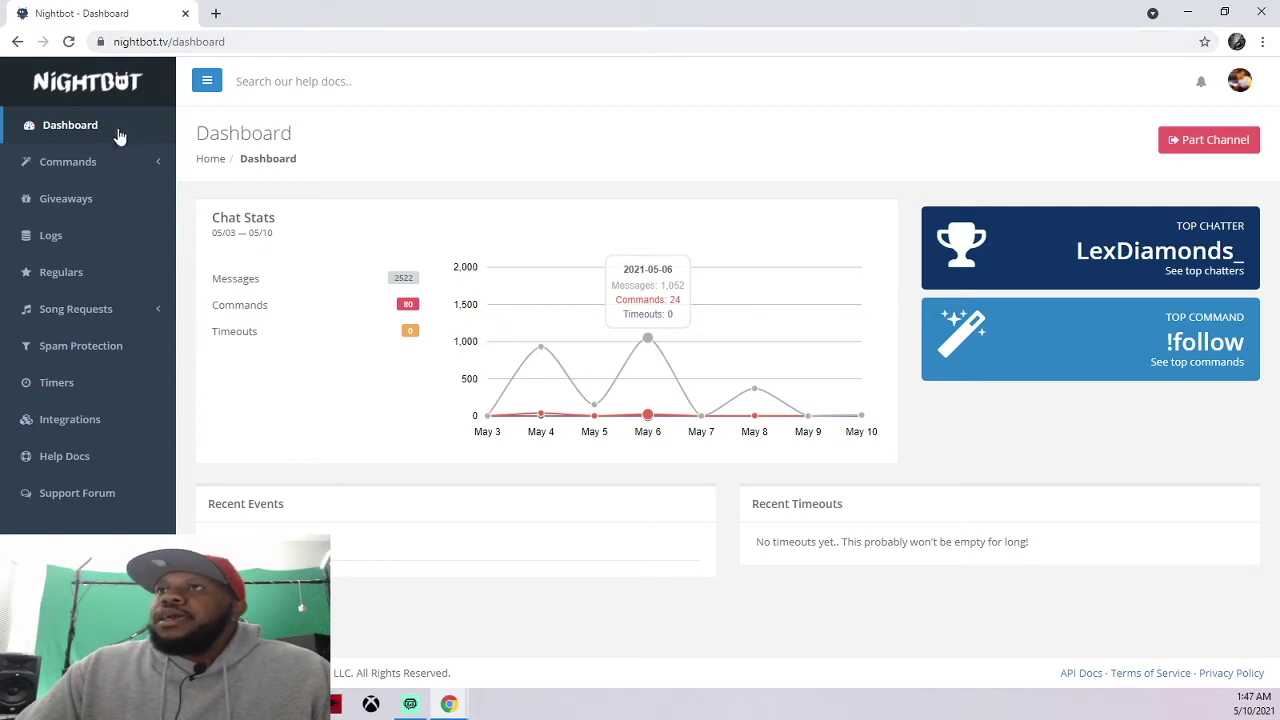
left_click(85, 172)
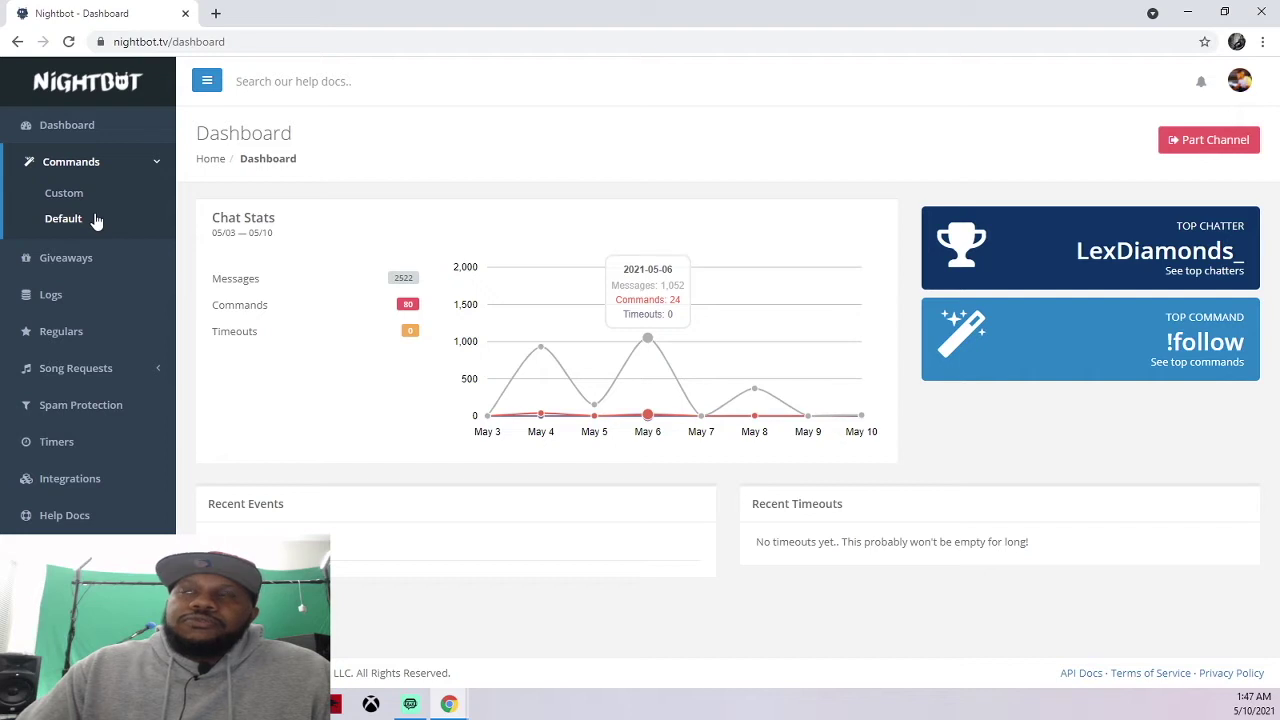
left_click(58, 220)
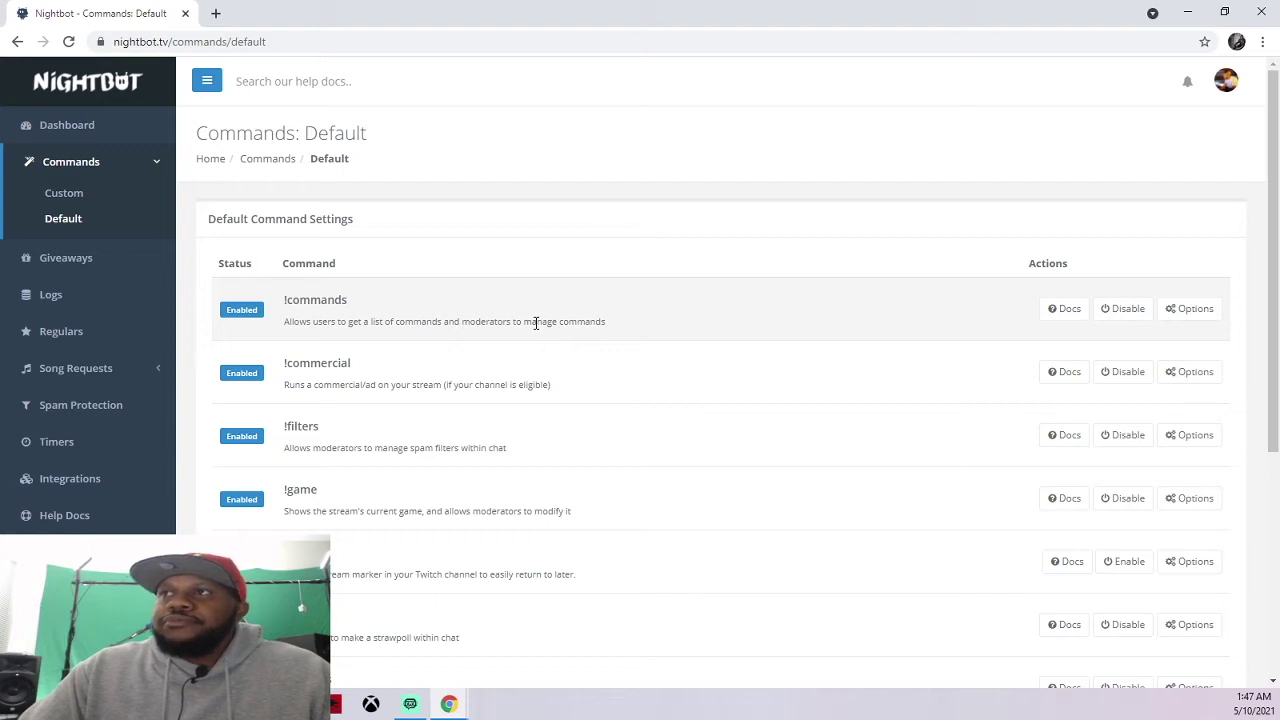
scroll(536, 322, "down", 1)
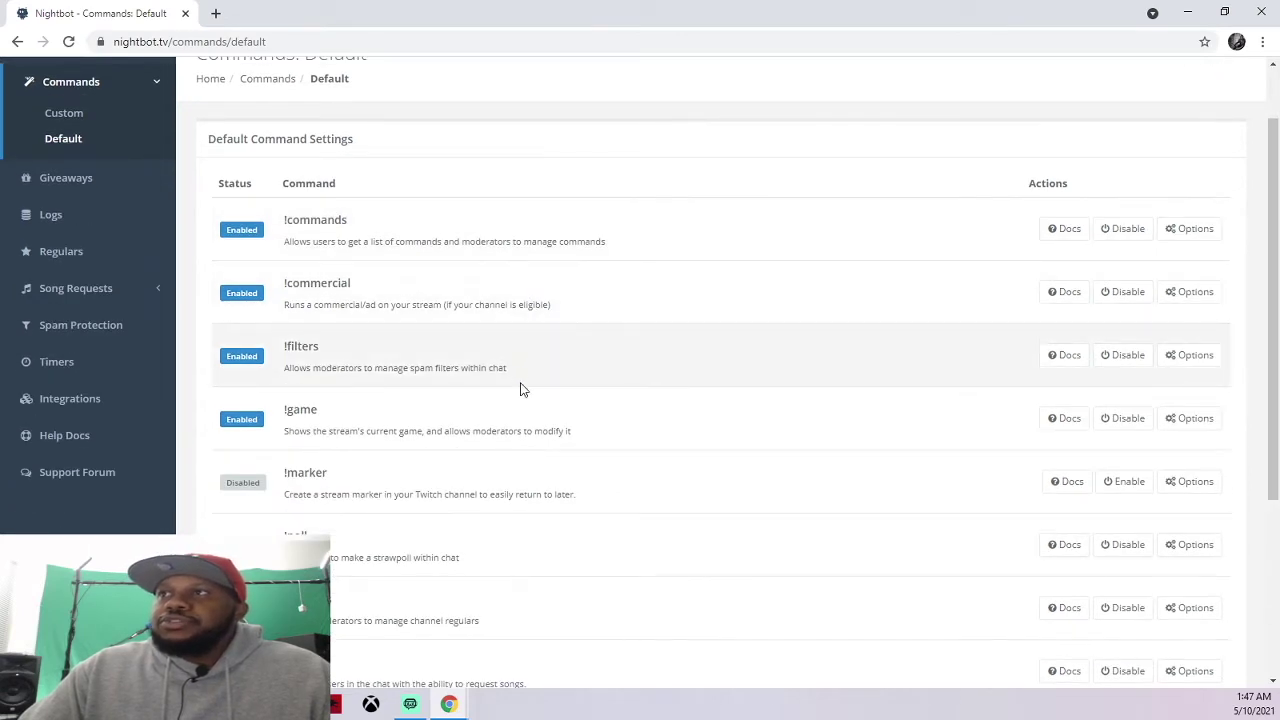
scroll(530, 447, "down", 1)
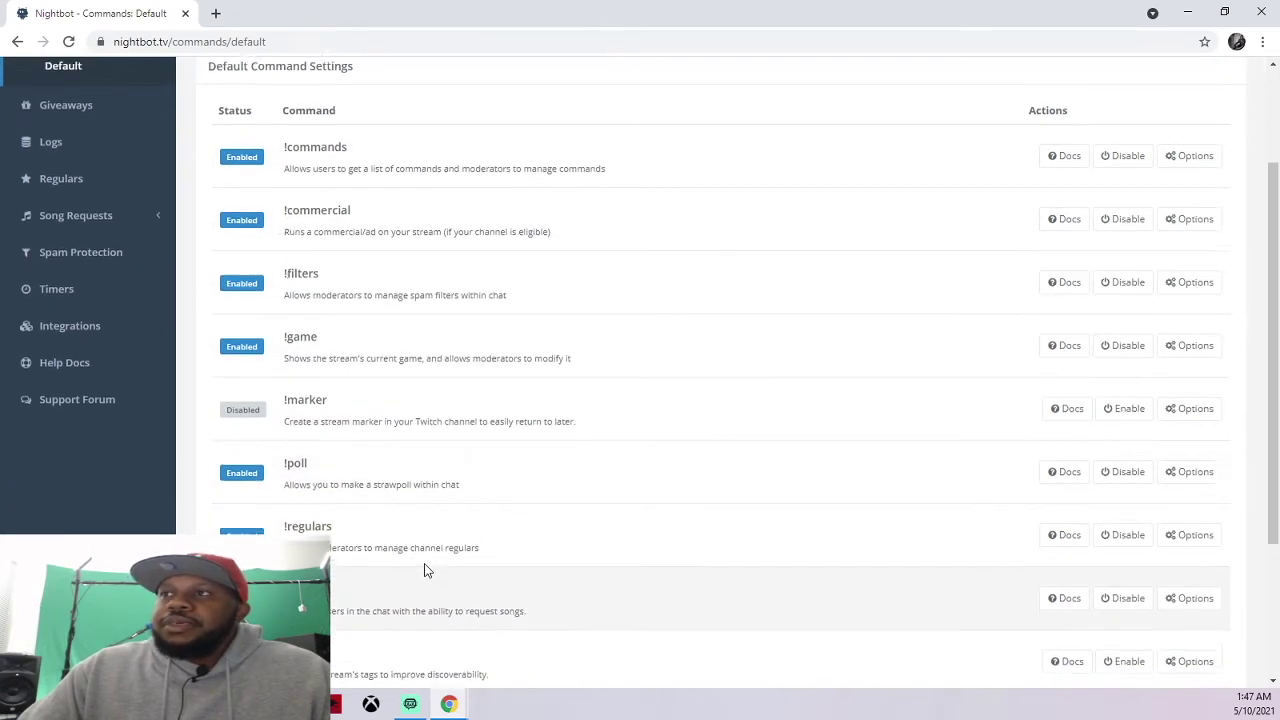
scroll(429, 557, "up", 2)
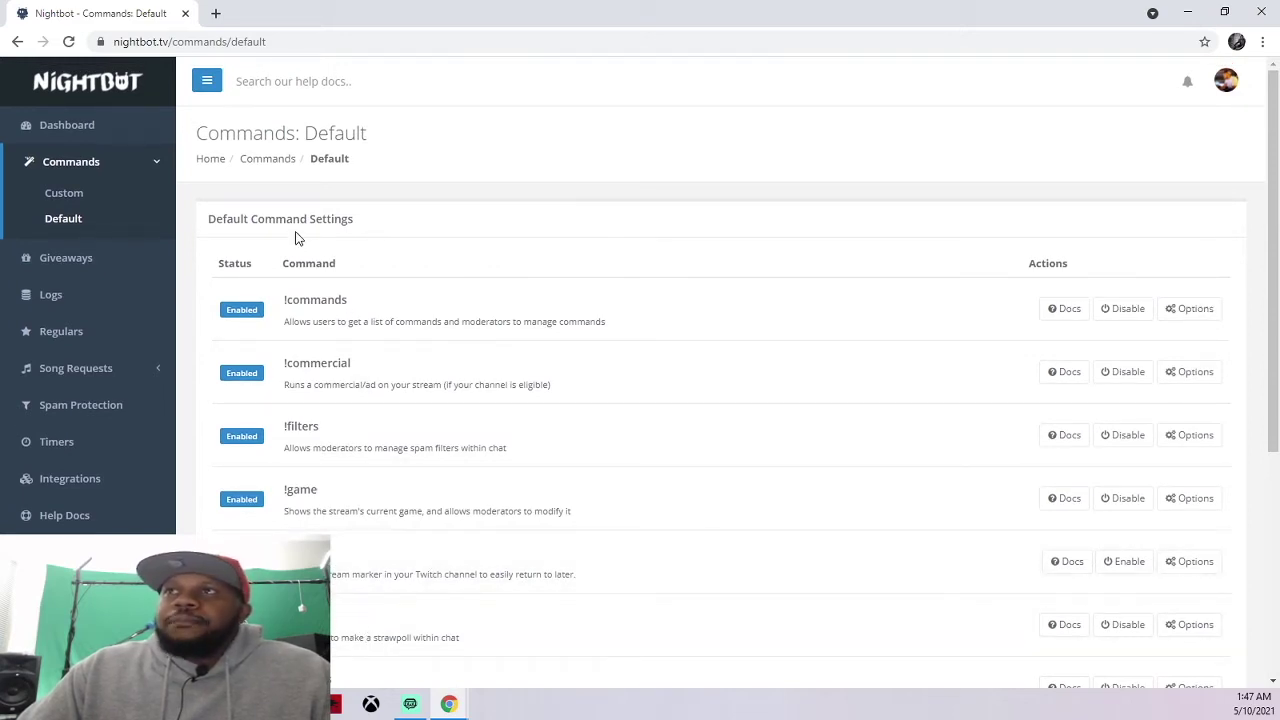
Open the custom commands page and review the channel's existing commands and messages
left_click(56, 195)
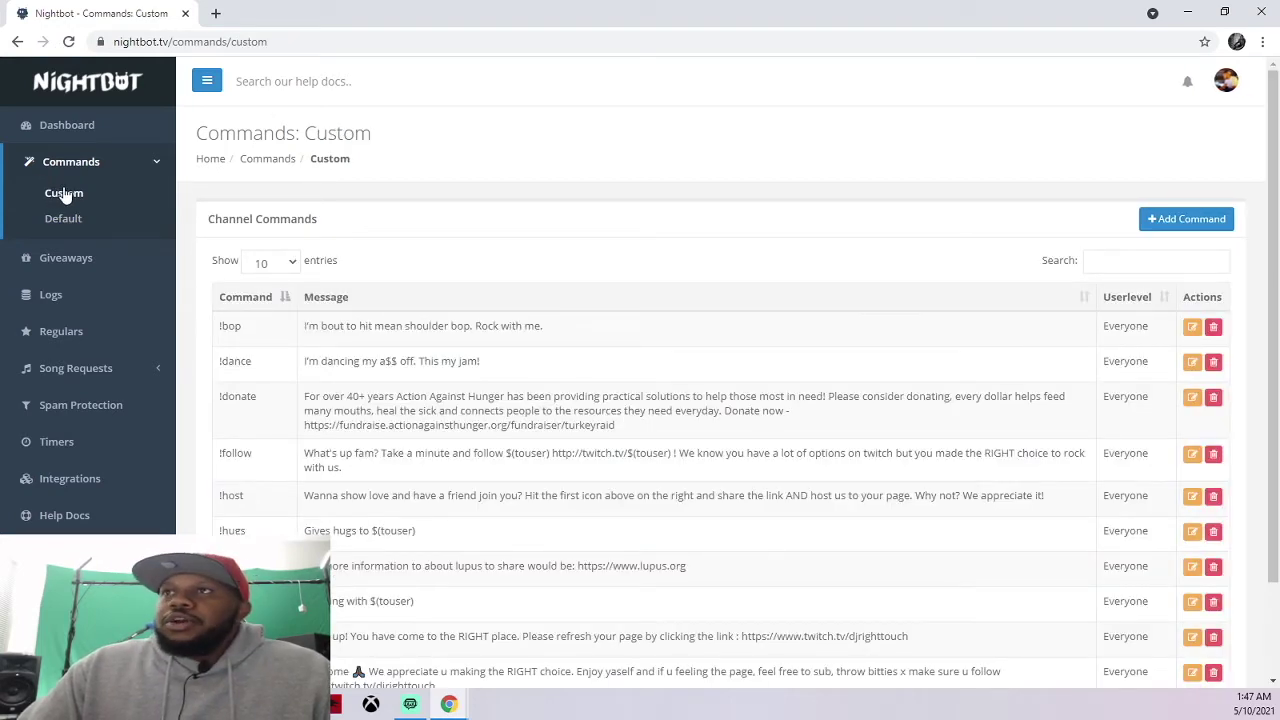
scroll(738, 316, "down", 2)
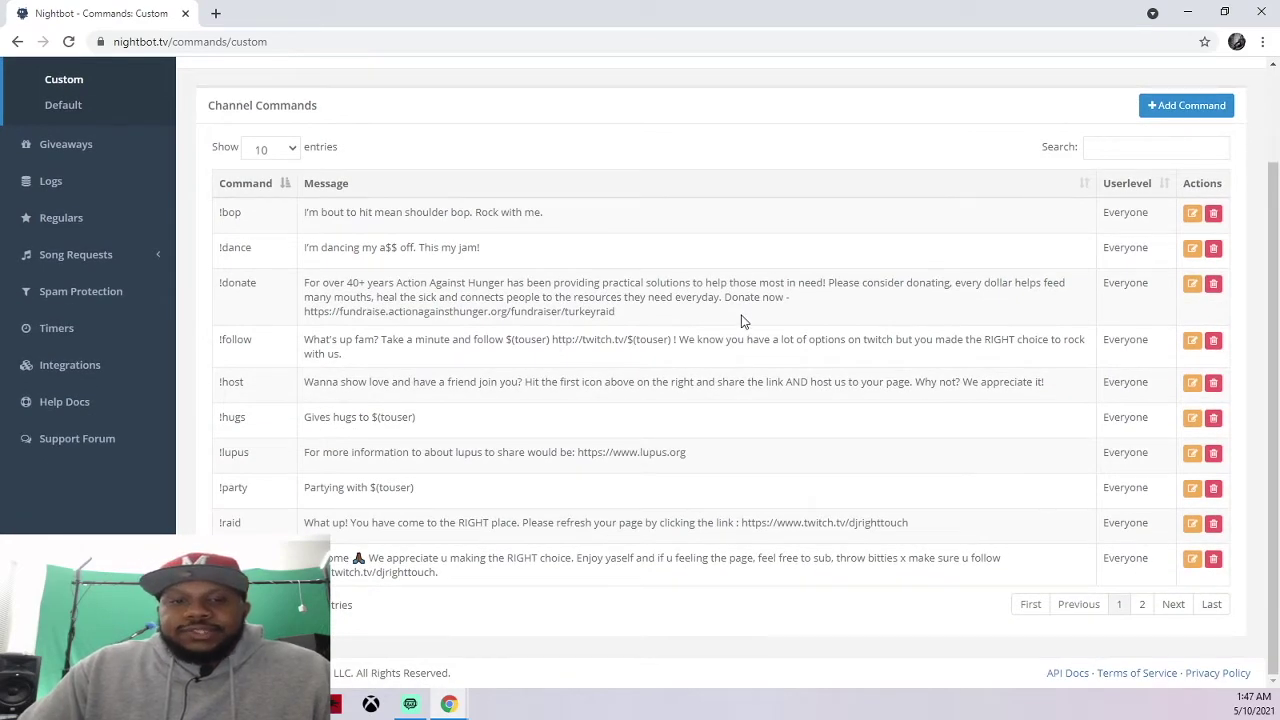
scroll(752, 335, "up", 1)
scroll(752, 335, "up", 1)
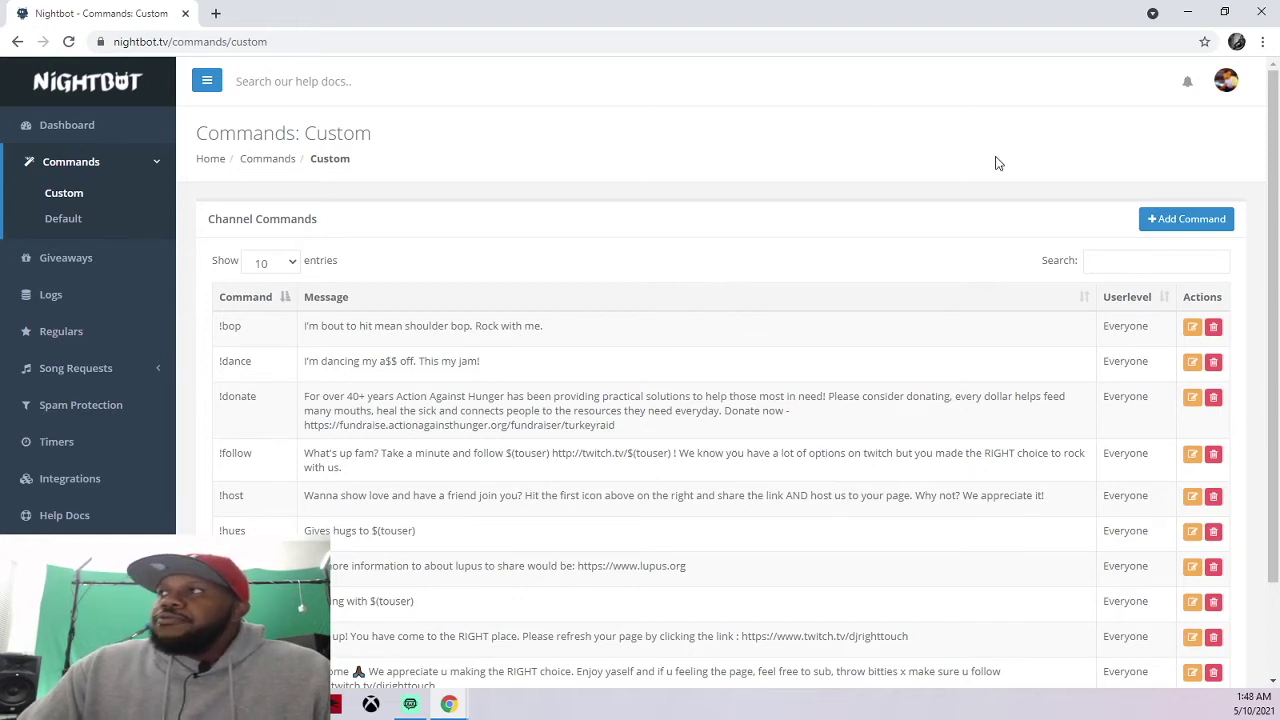
Add a custom command !party with the message "I am partying." and submit it
left_click(1180, 228)
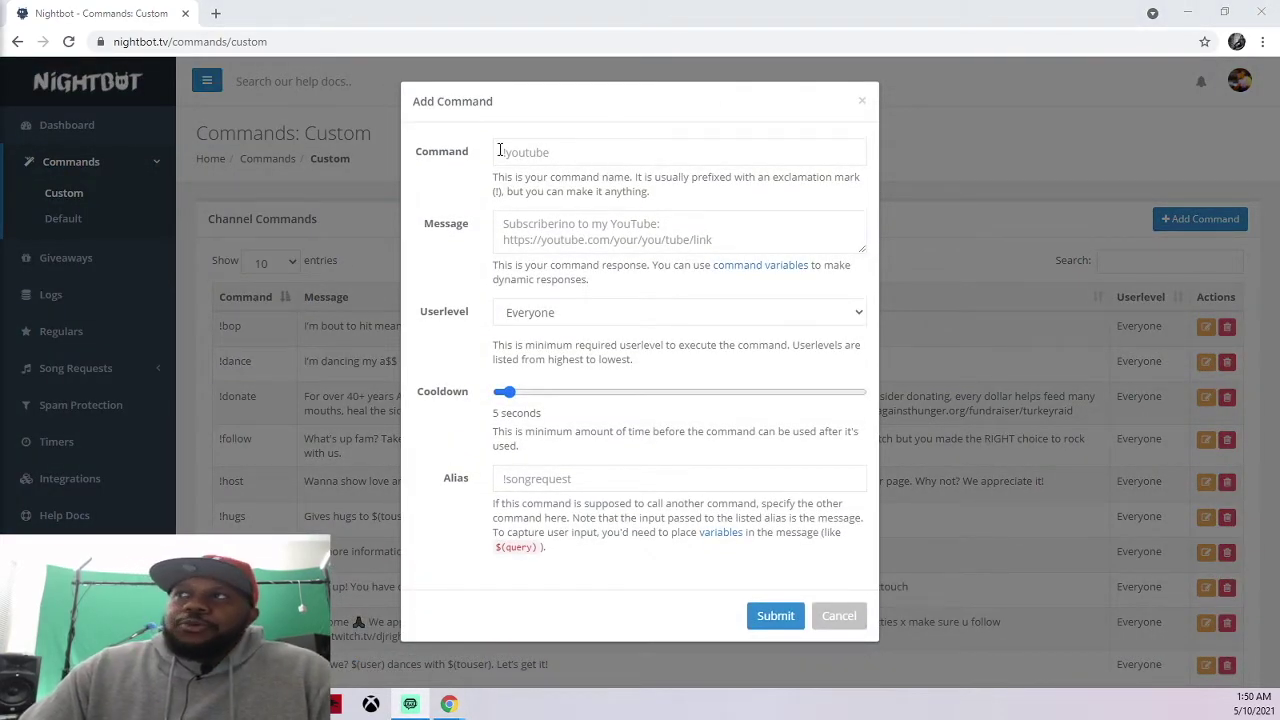
left_click(563, 150)
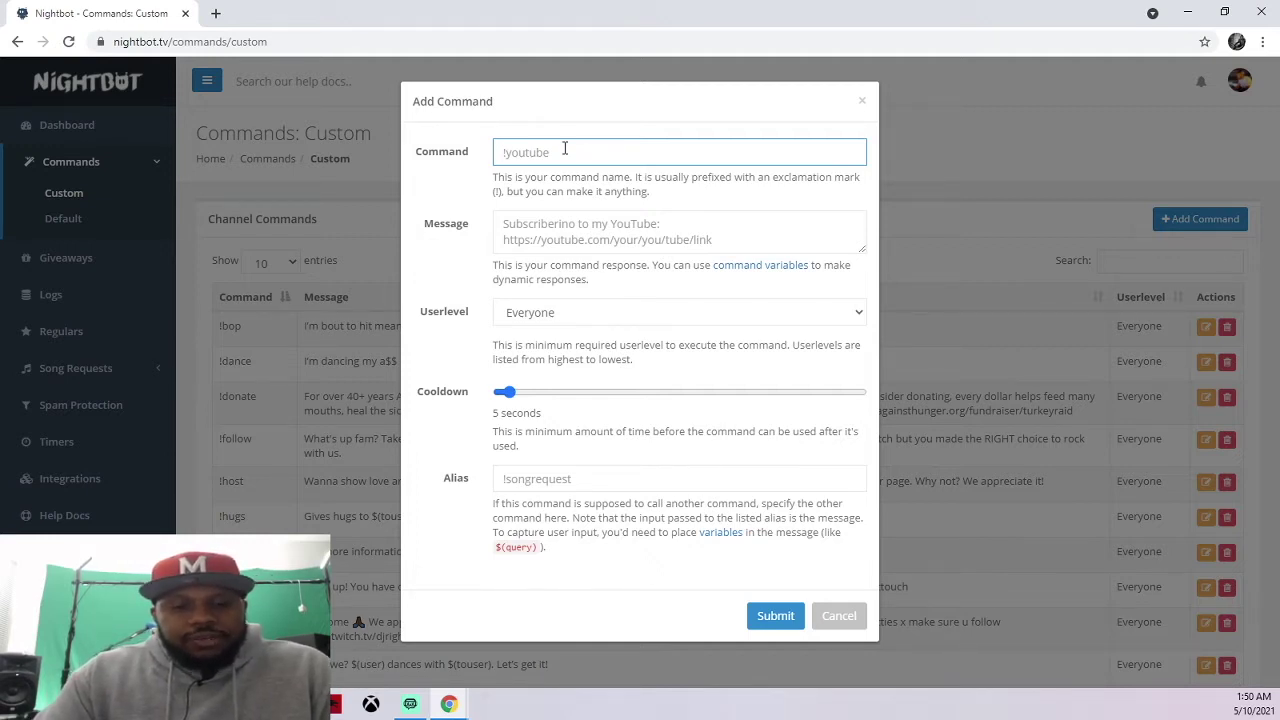
type("!")
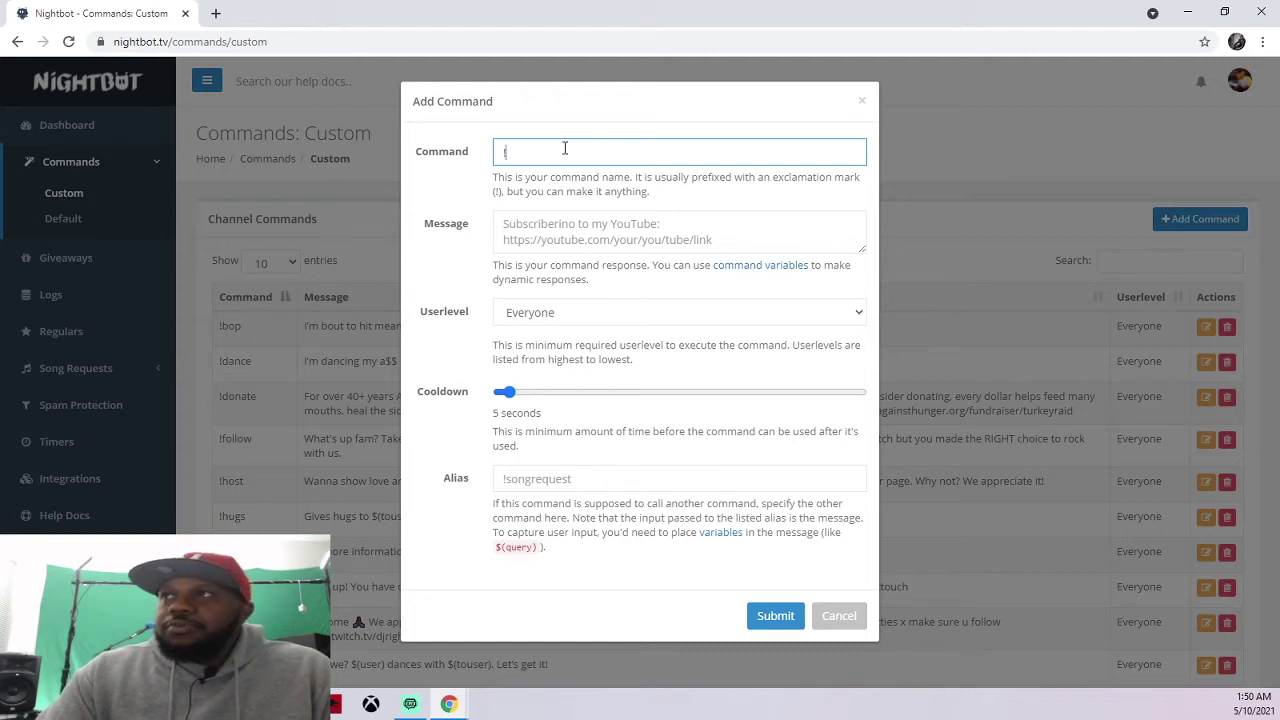
type("party")
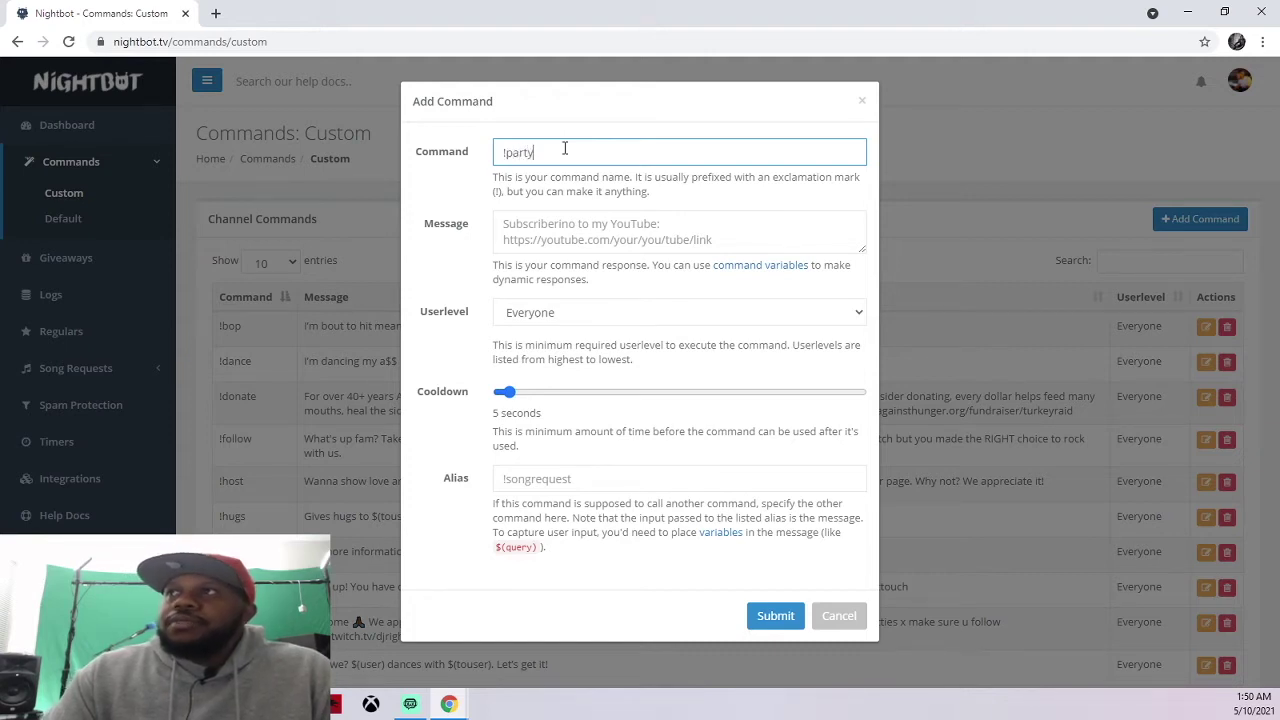
left_click(549, 235)
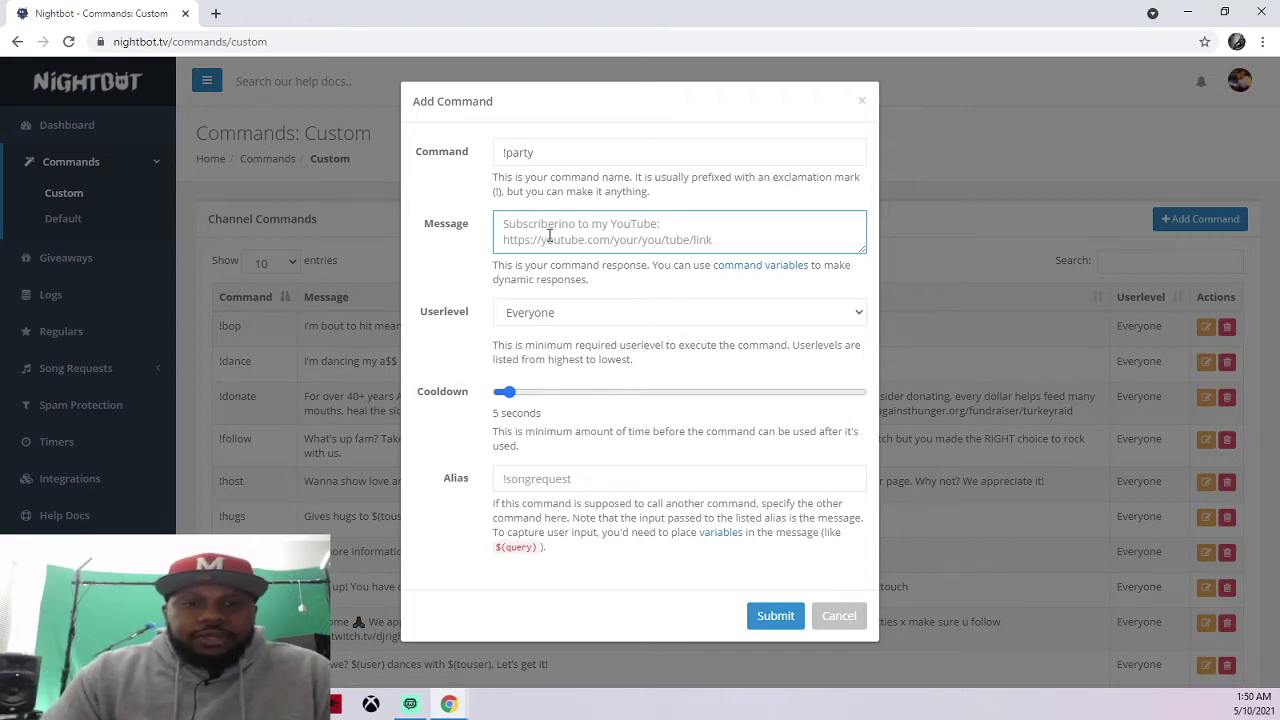
type("I")
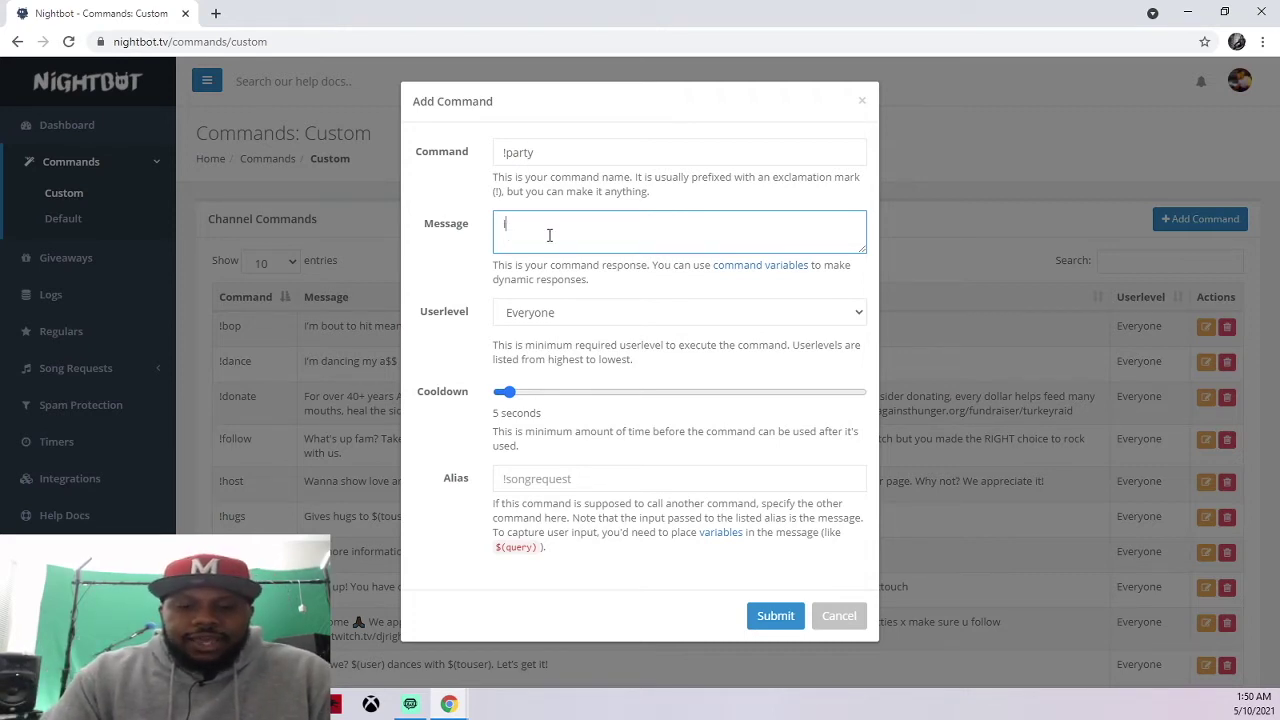
type(" am partying.")
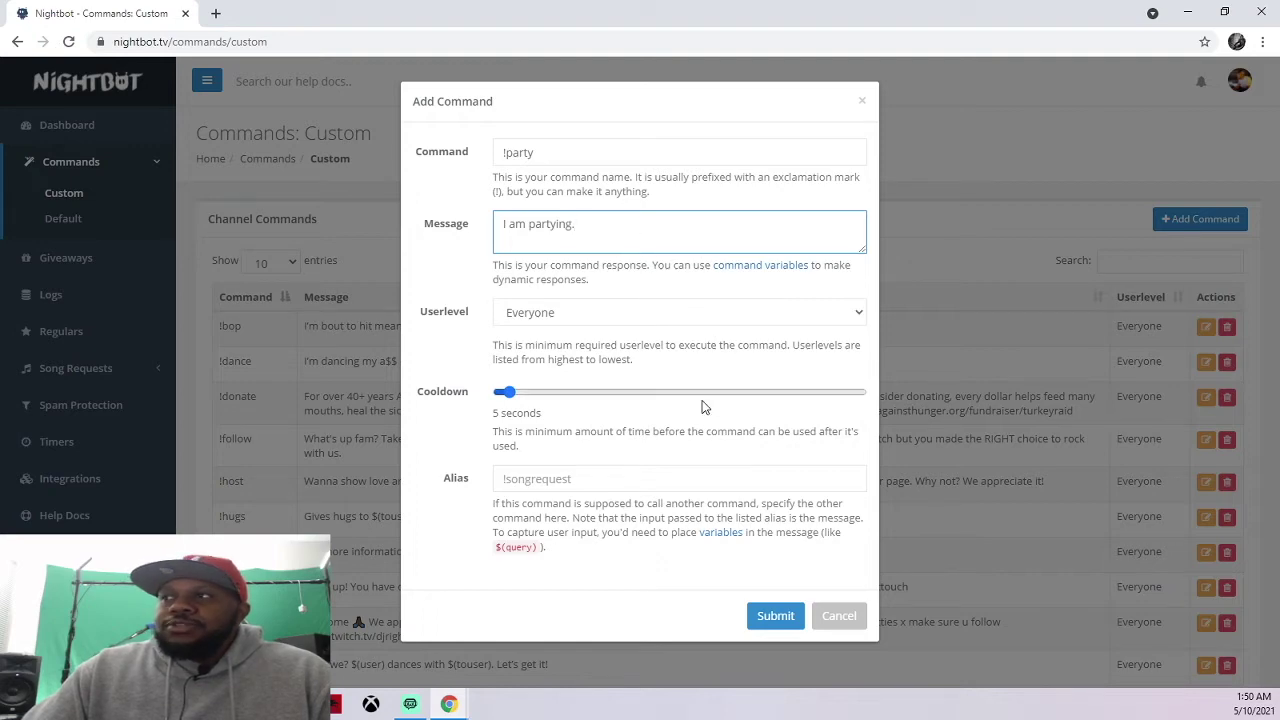
left_click(778, 632)
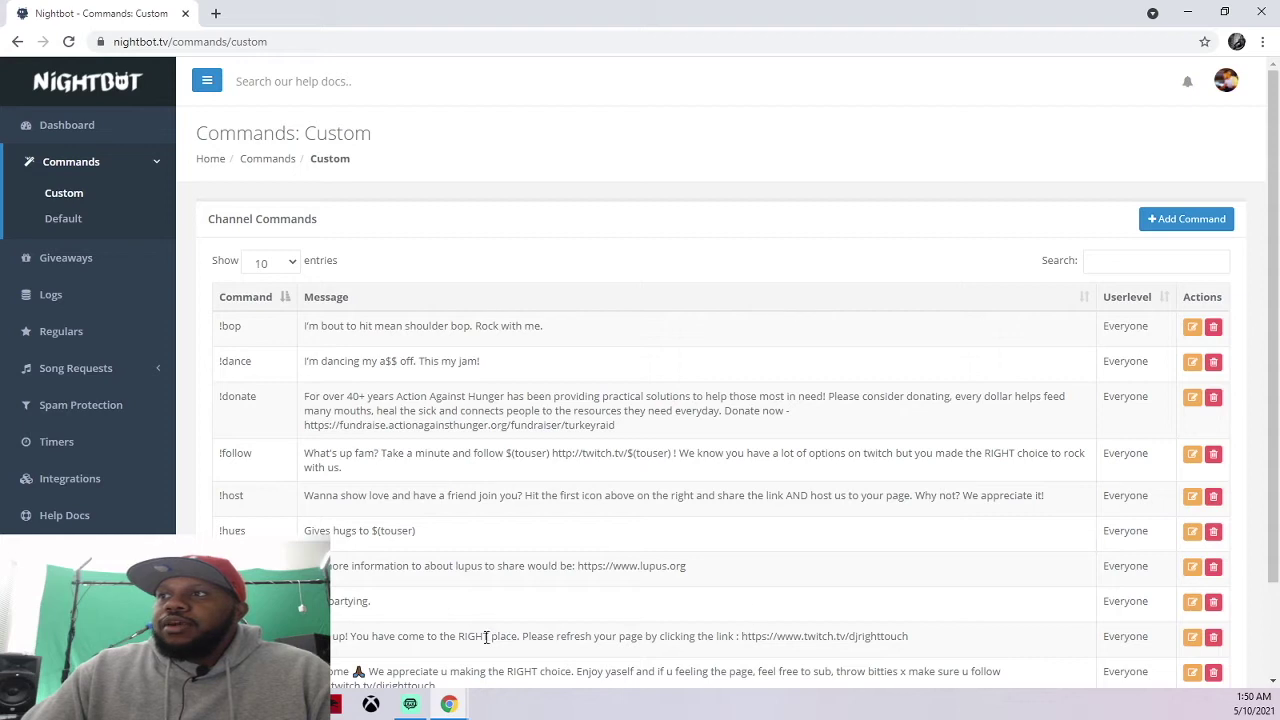
Switch to the Twitch window and test the new command by sending !party in the stream chat
mouse_move(452, 705)
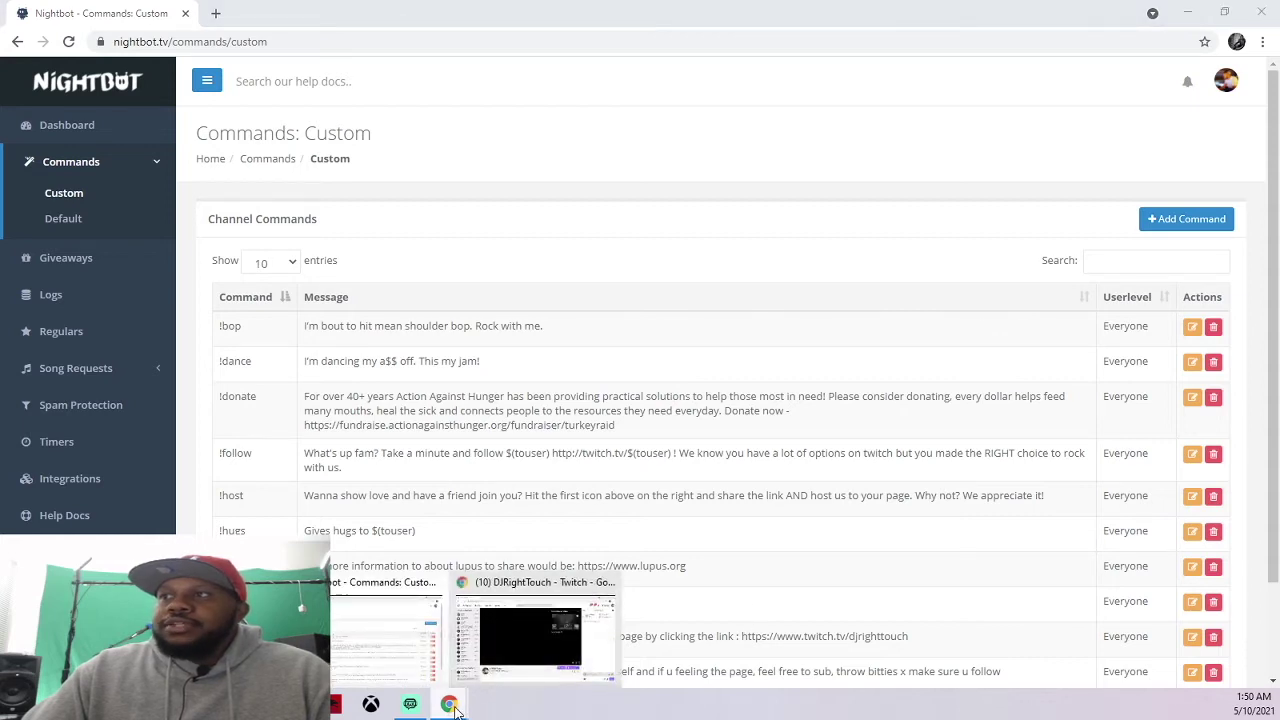
left_click(527, 670)
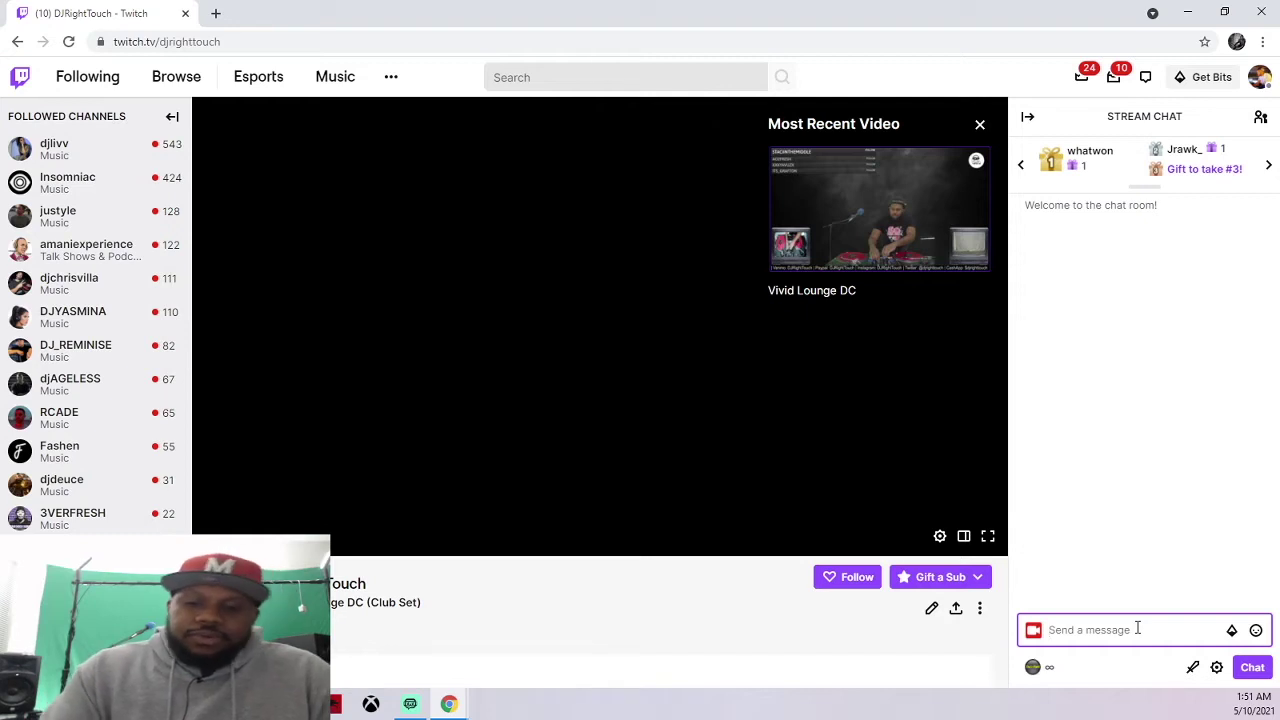
type("!party")
key("Return")
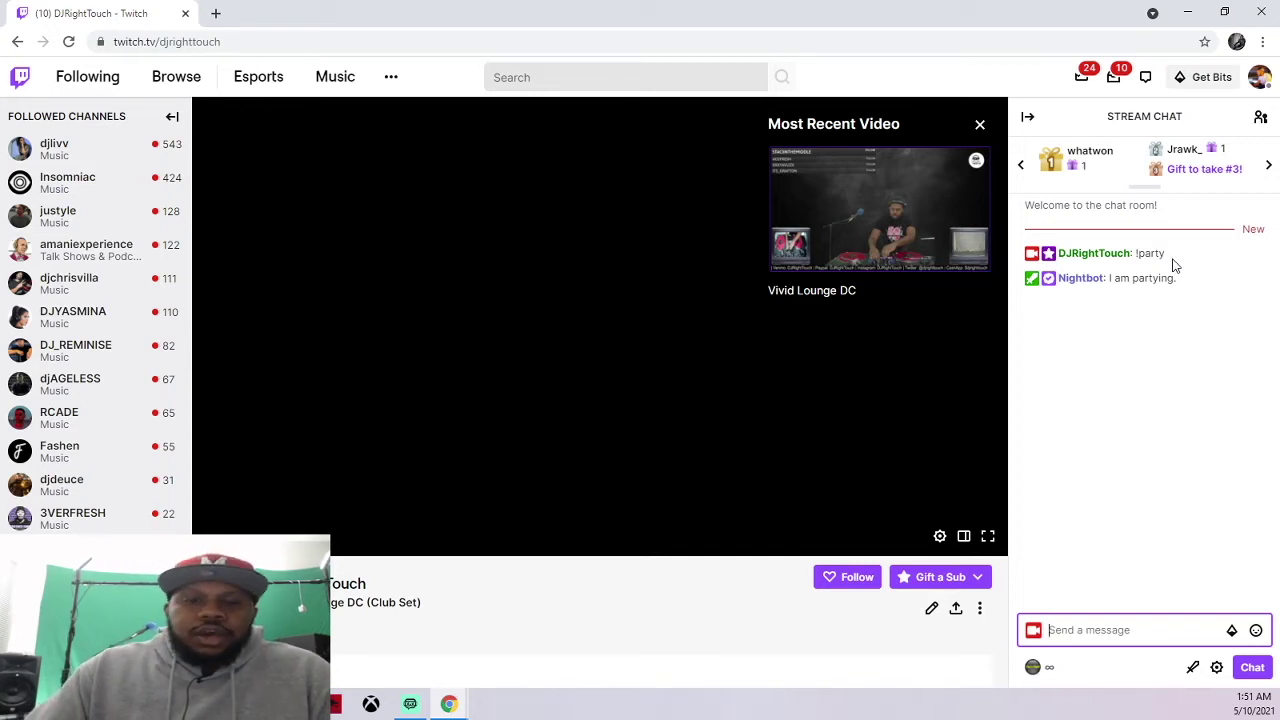
Return to the Nightbot window and start a new custom command named !weparty
left_click(448, 705)
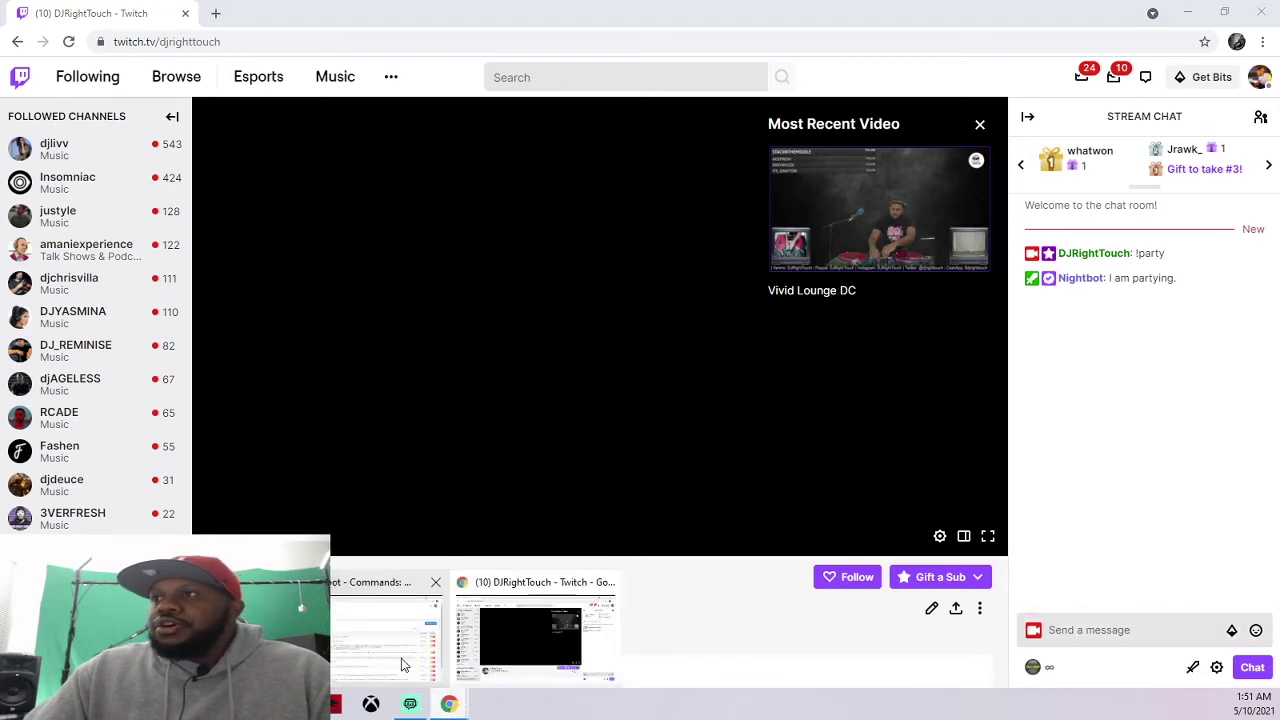
left_click(436, 680)
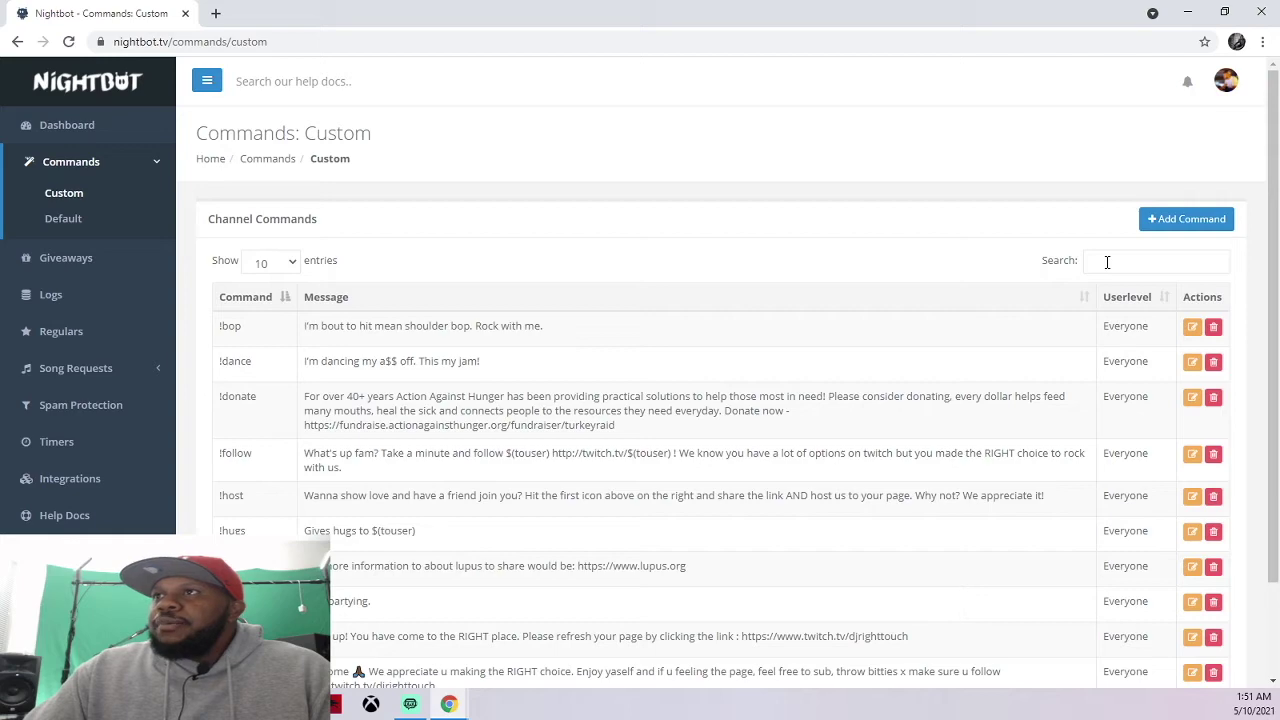
left_click(1197, 218)
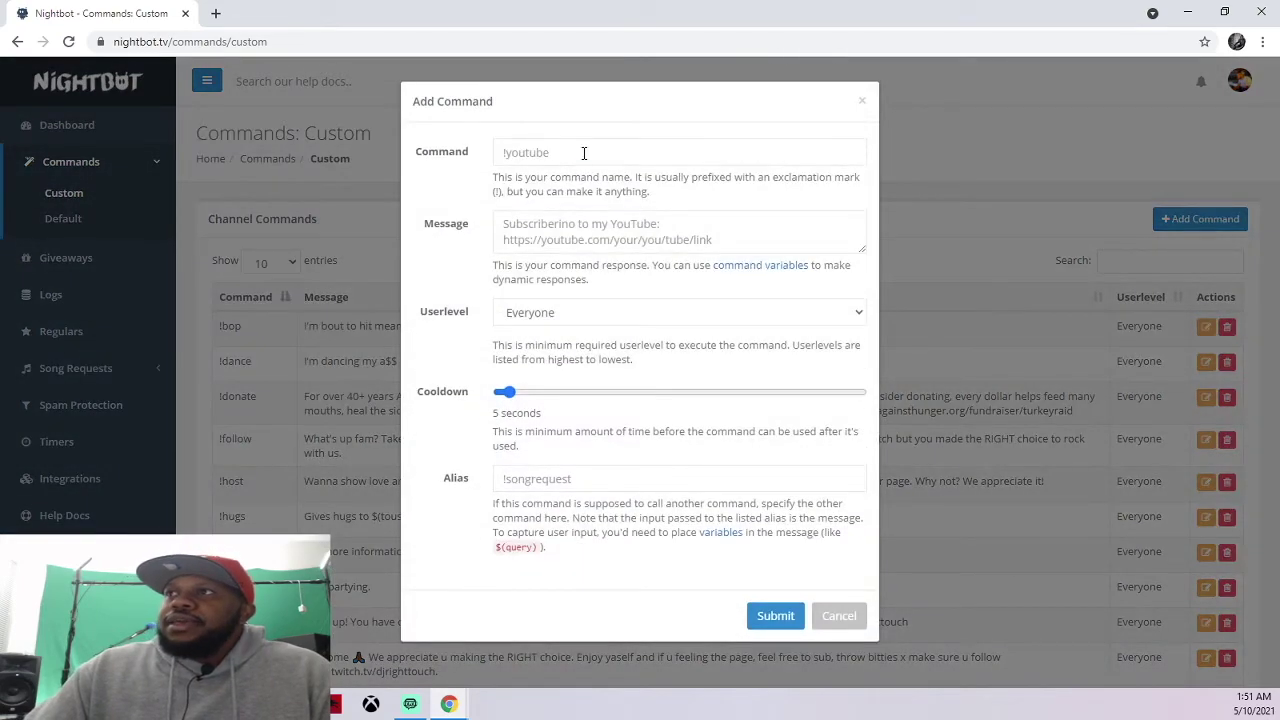
left_click(584, 153)
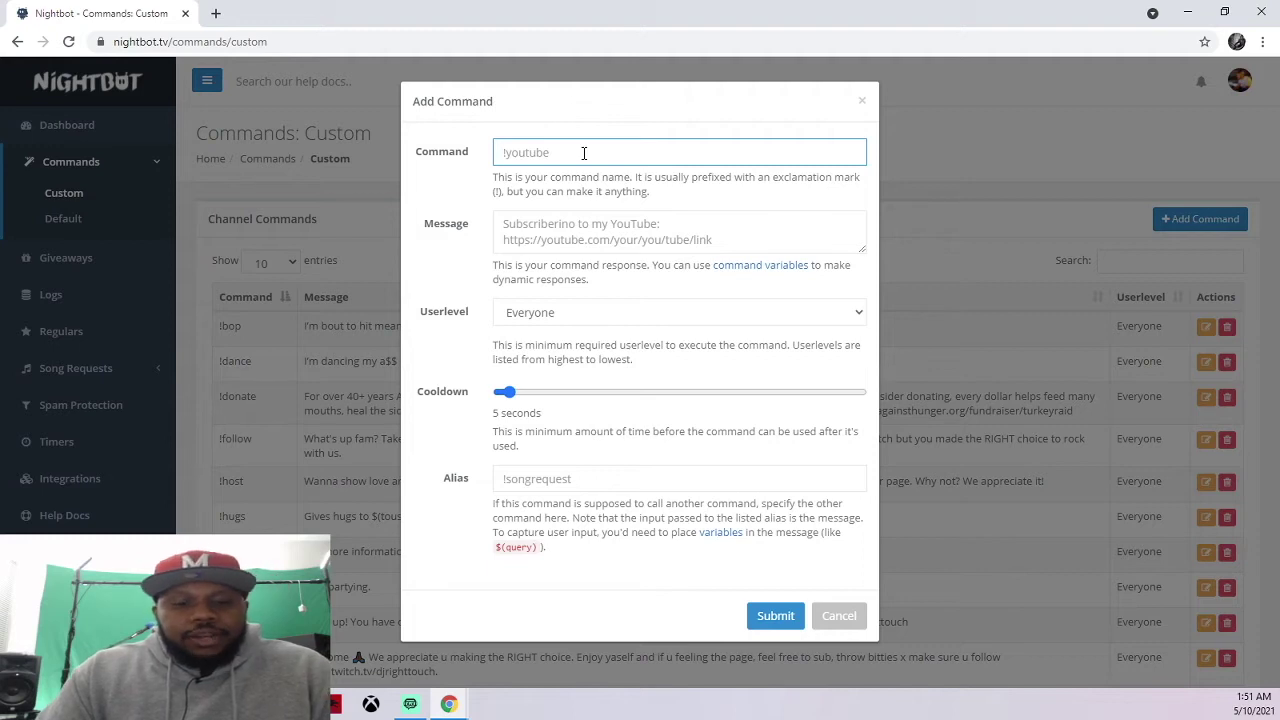
type("!we")
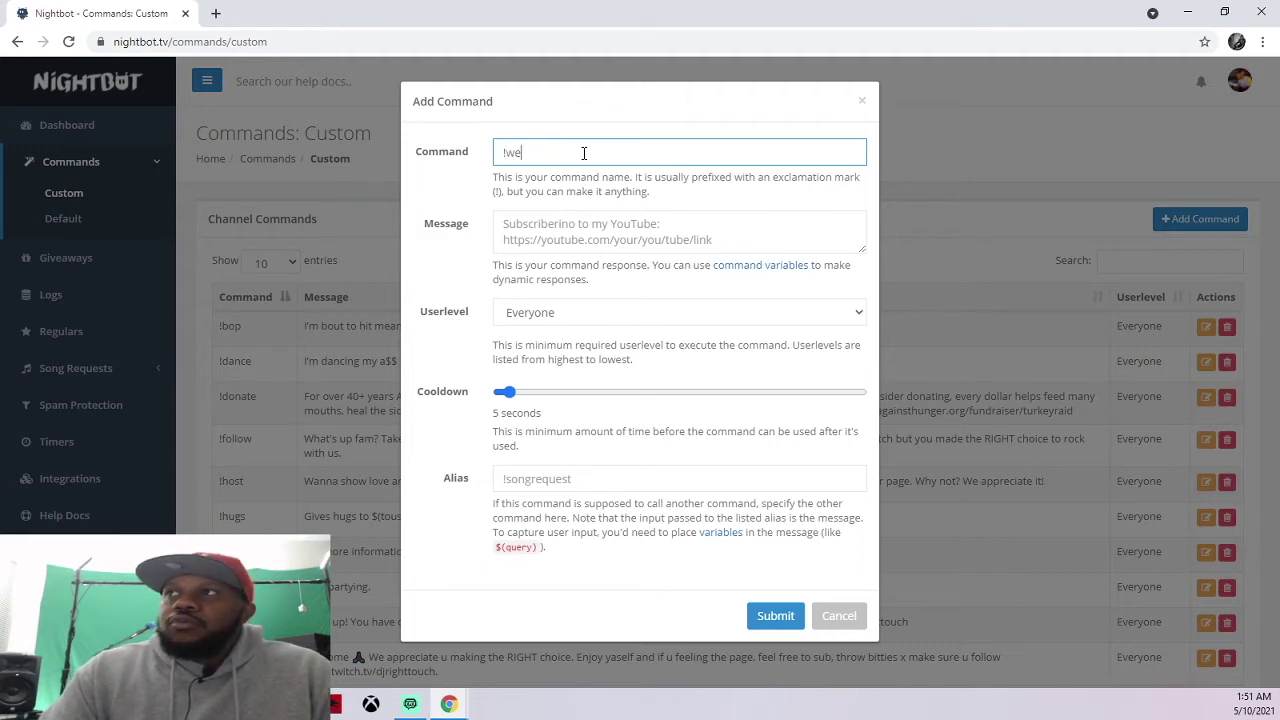
type("party")
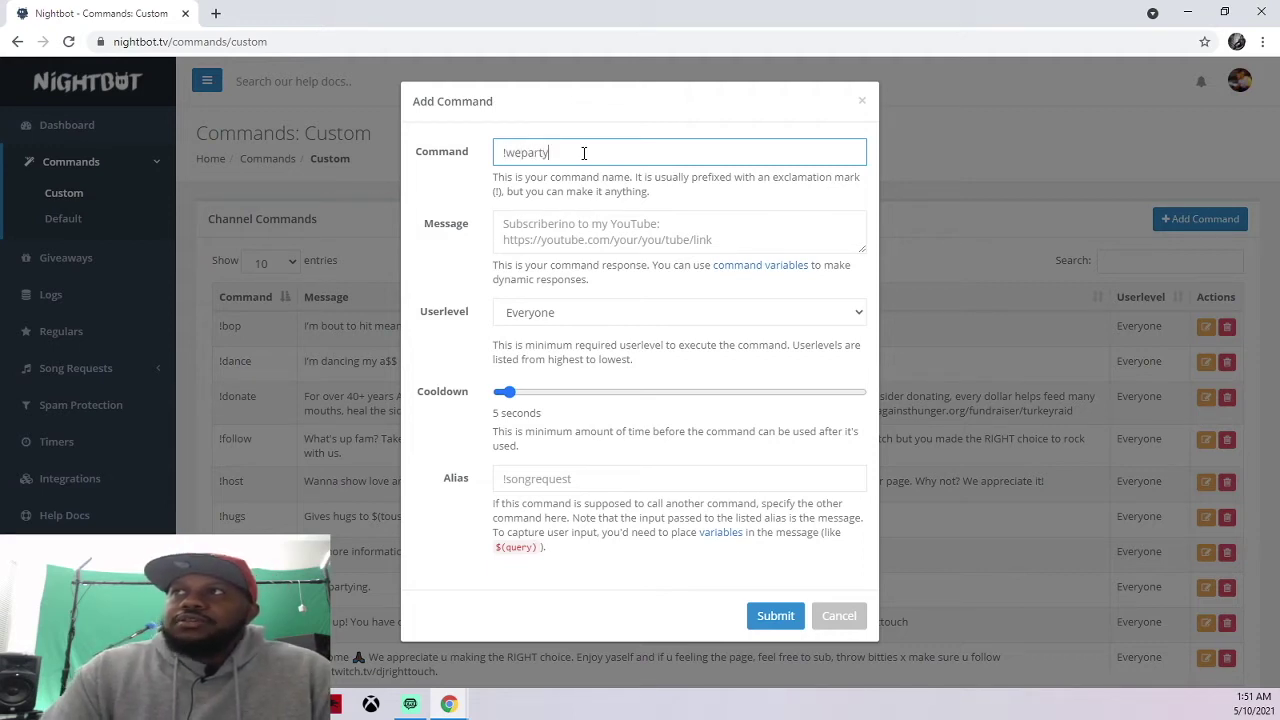
Set the !weparty message to "I am partying with $(touser)" and submit the command
left_click(572, 234)
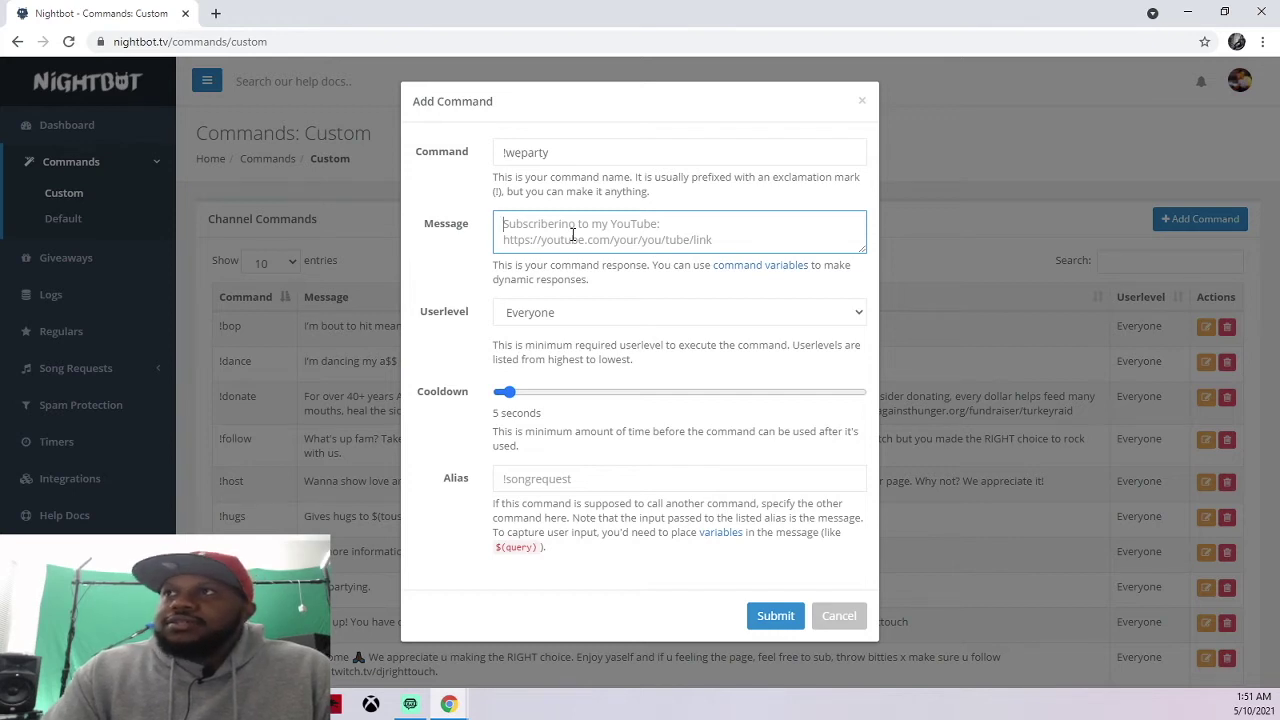
type("!")
type(" am partying")
type(" with")
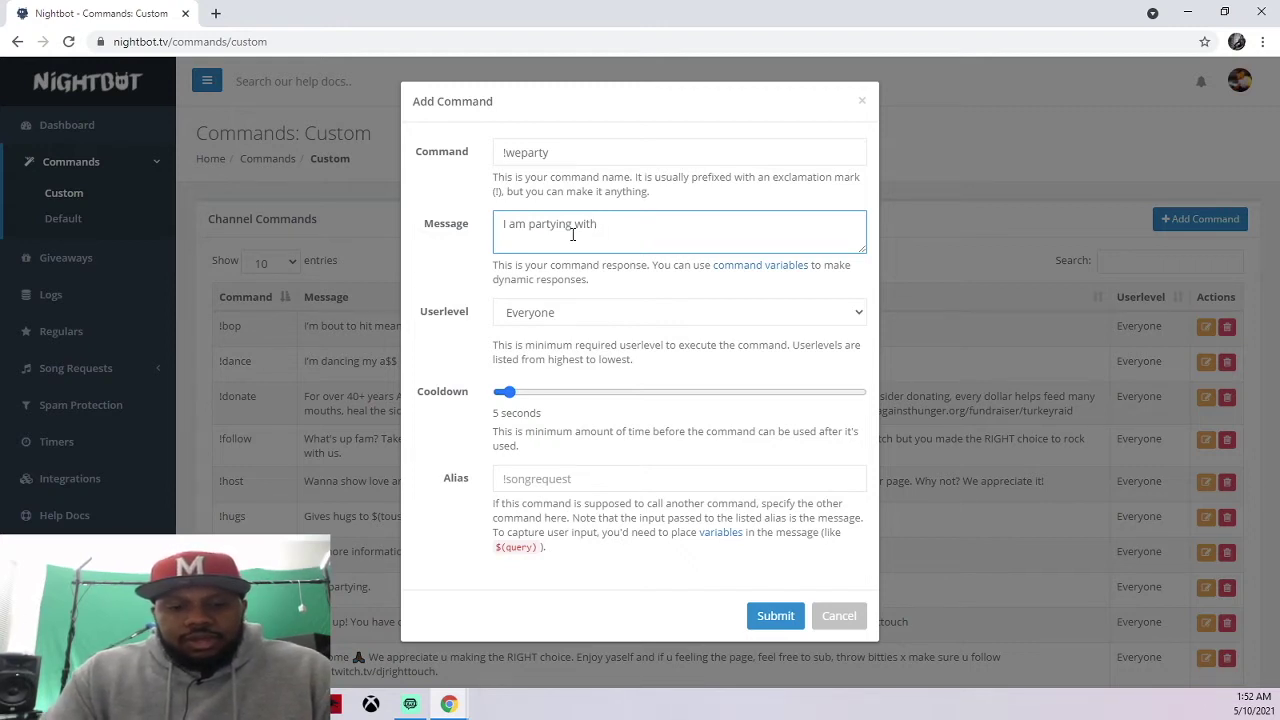
type("$")
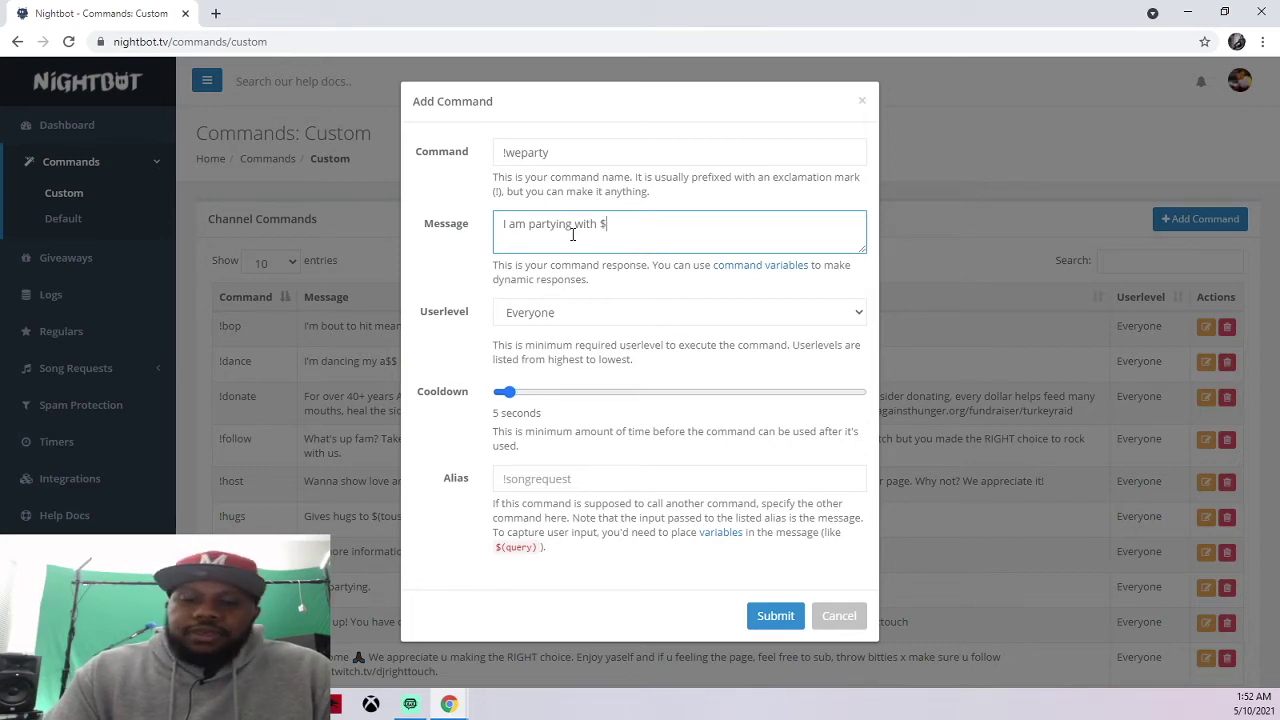
type("(")
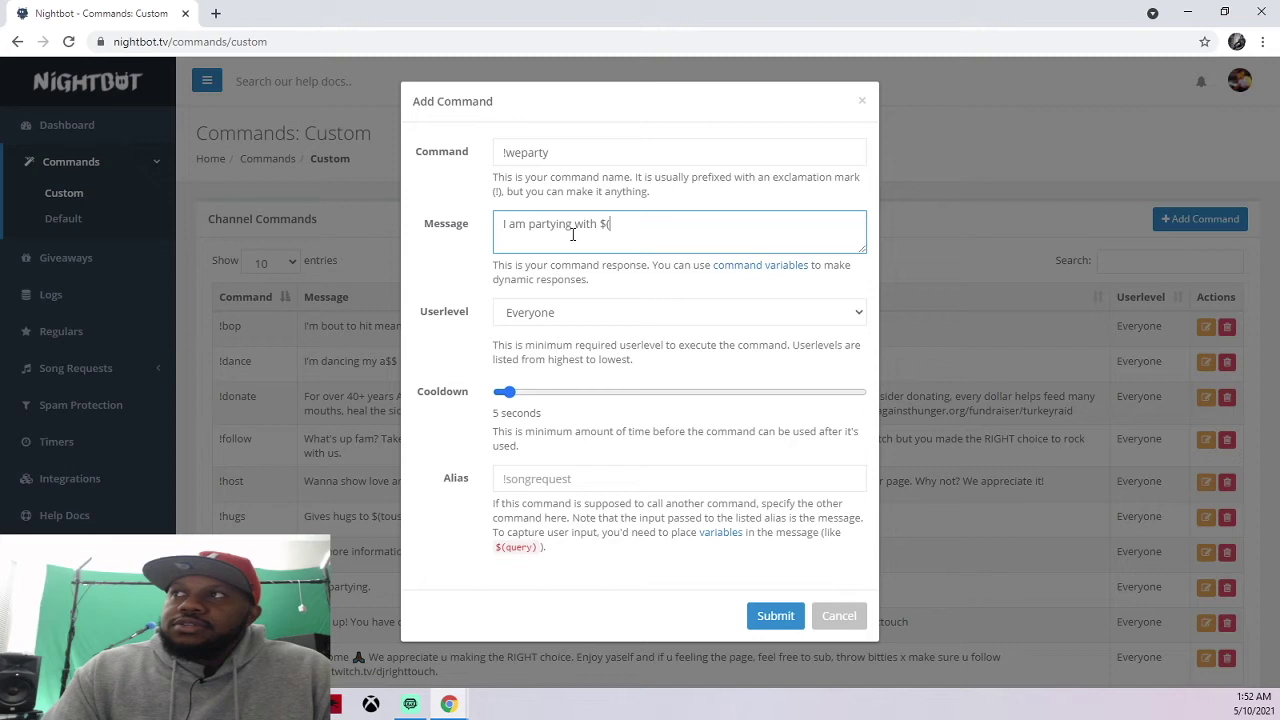
type("touser)")
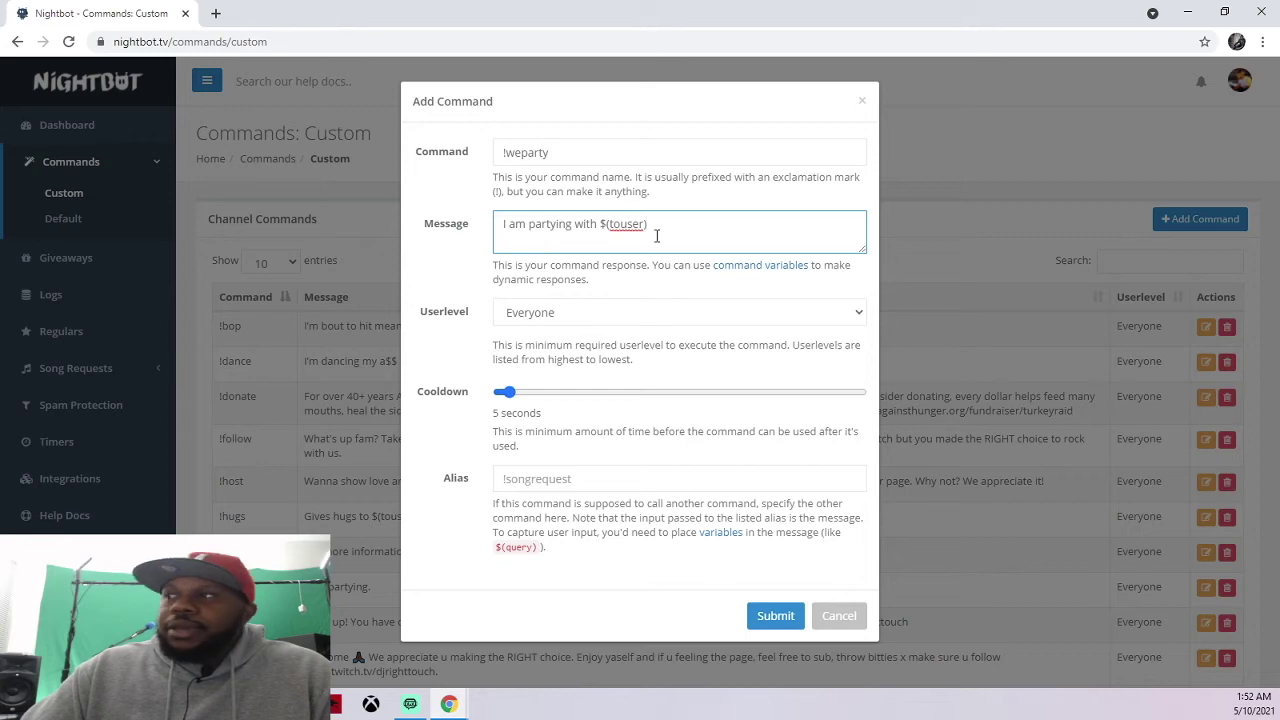
left_click(785, 618)
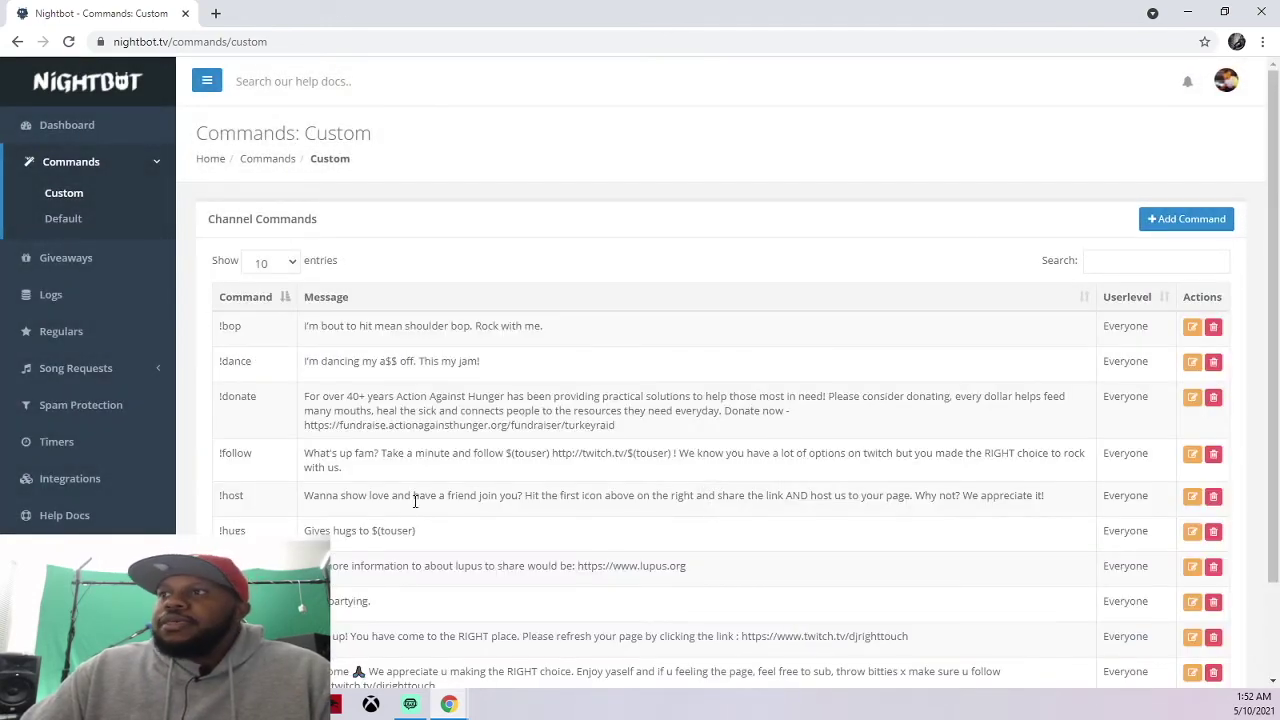
Switch to the Twitch window and send !weparty followed by another user's username in the stream chat
mouse_move(458, 707)
left_click(522, 666)
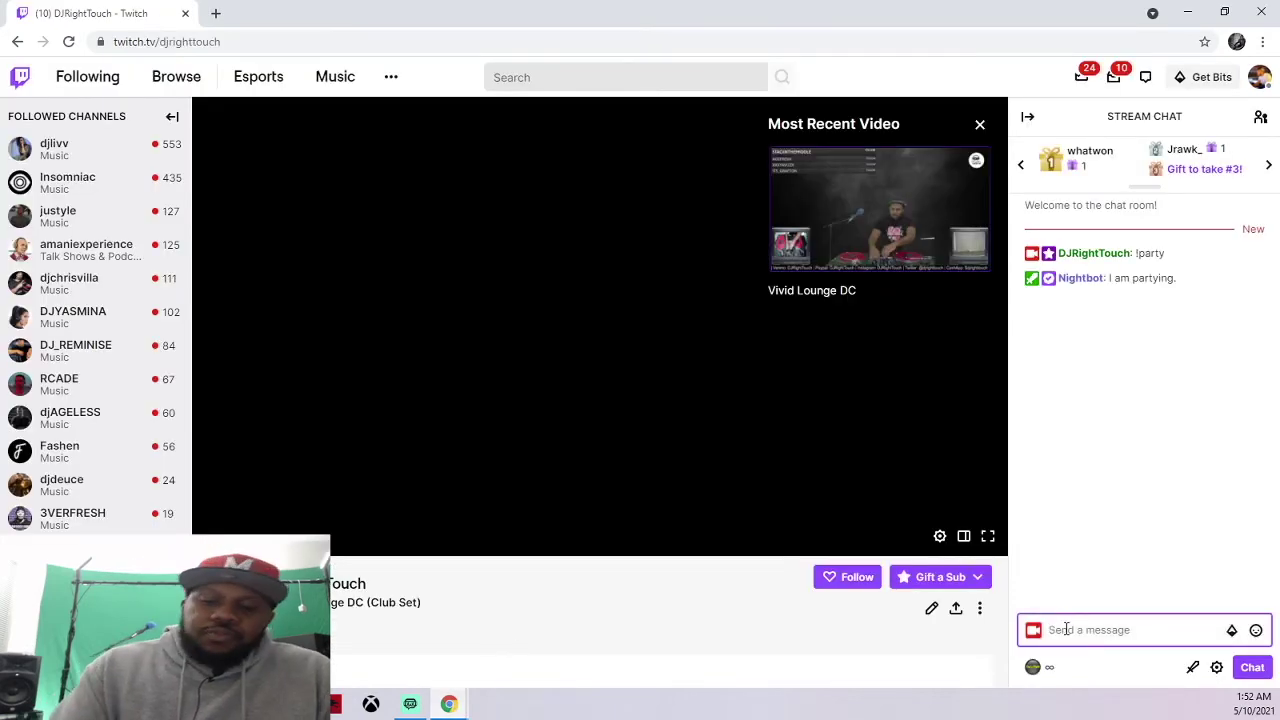
type("!weparty")
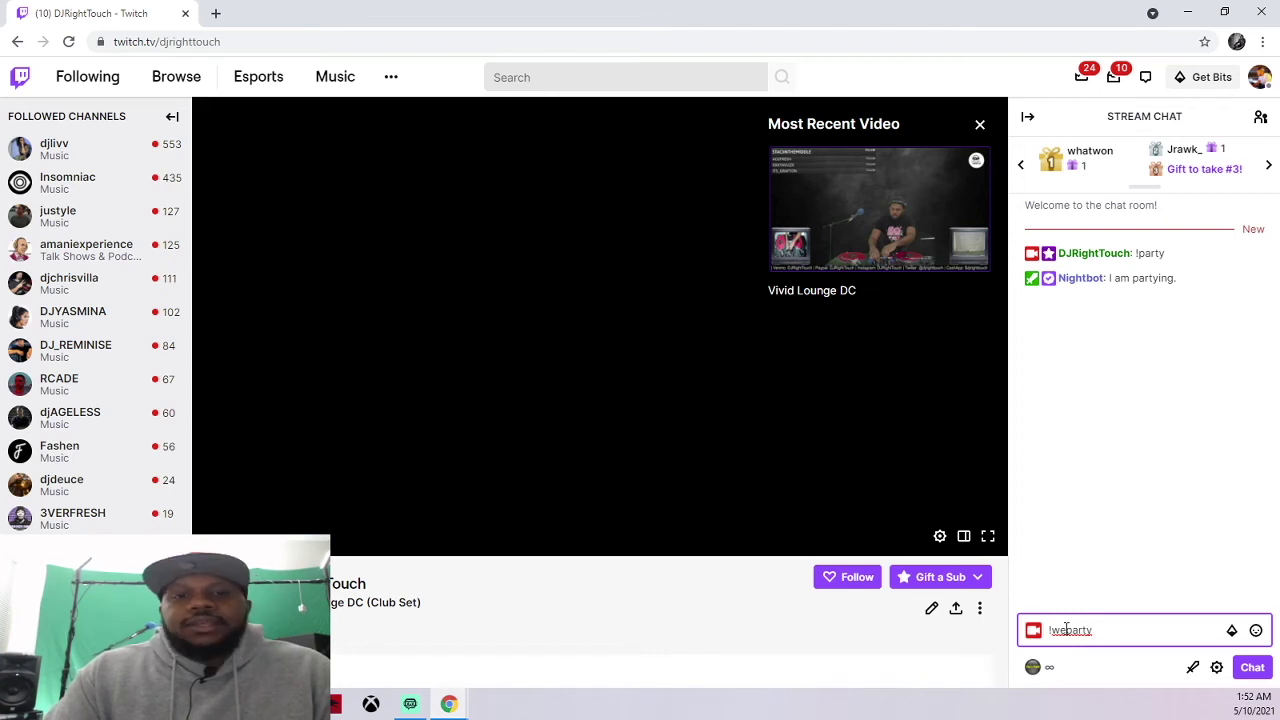
type("lexdiam")
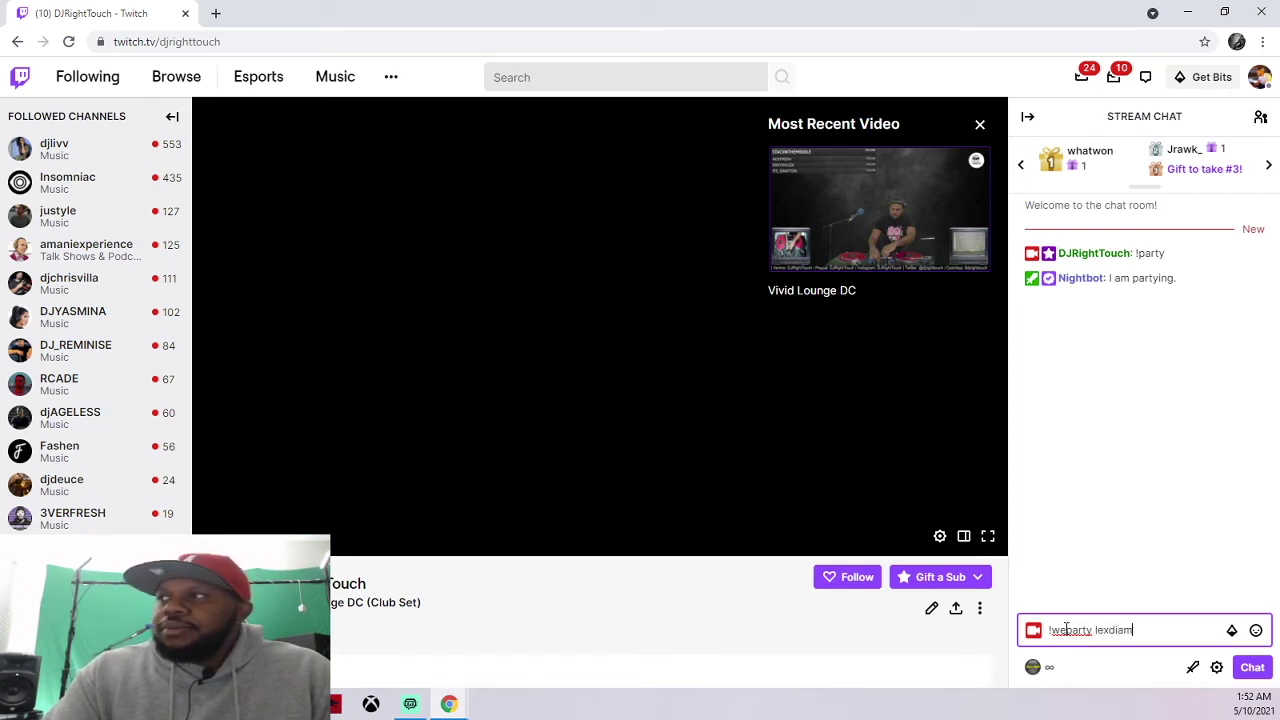
type("onds")
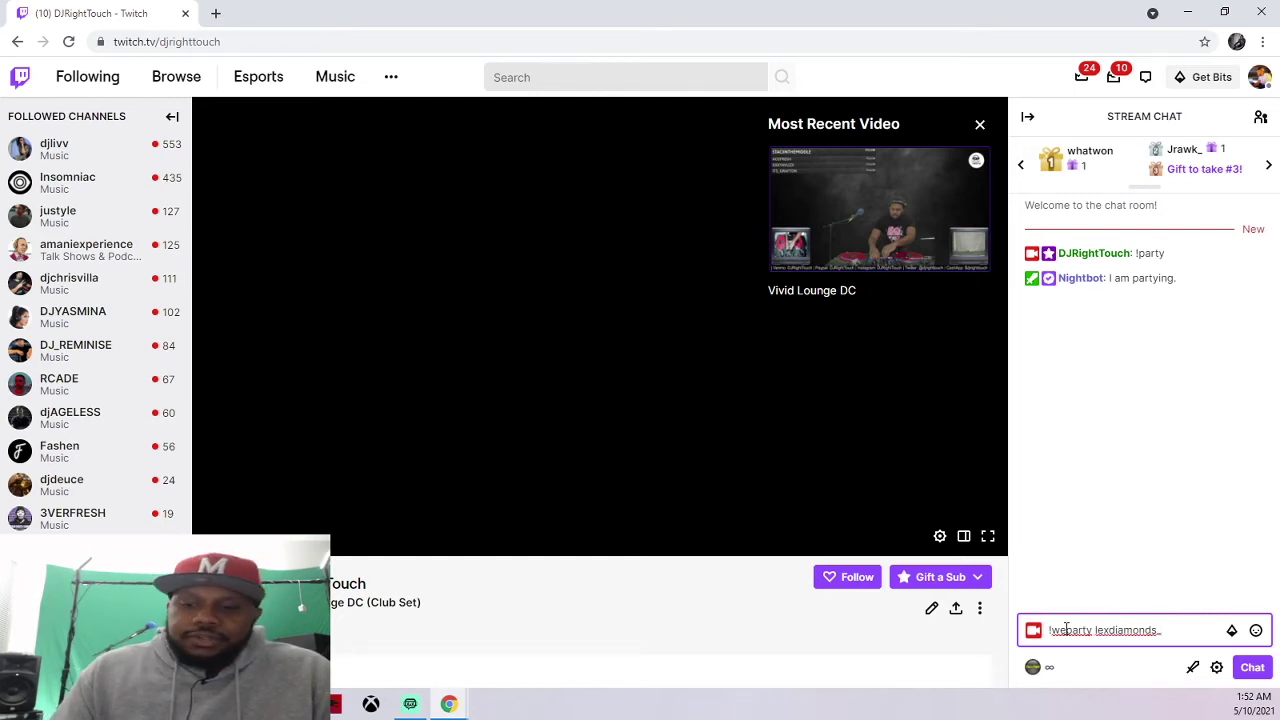
key("Return")
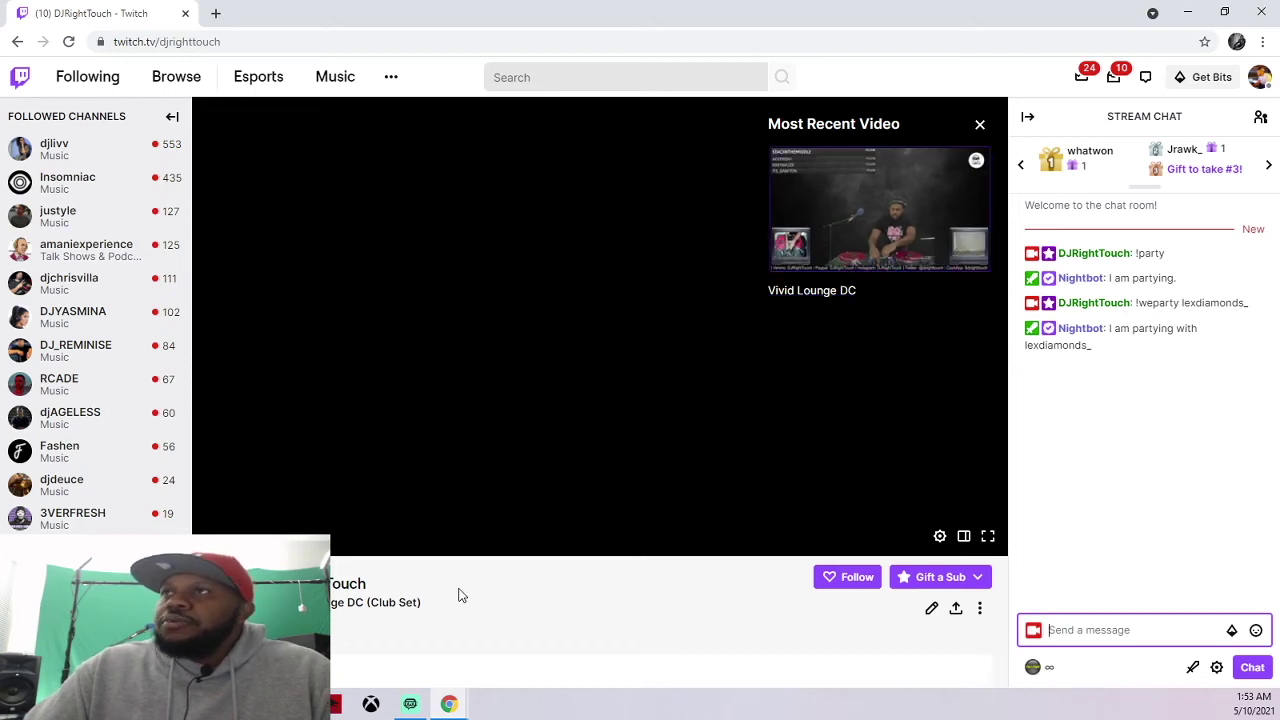
Return to the Nightbot window and start a new custom command named !website
left_click(458, 709)
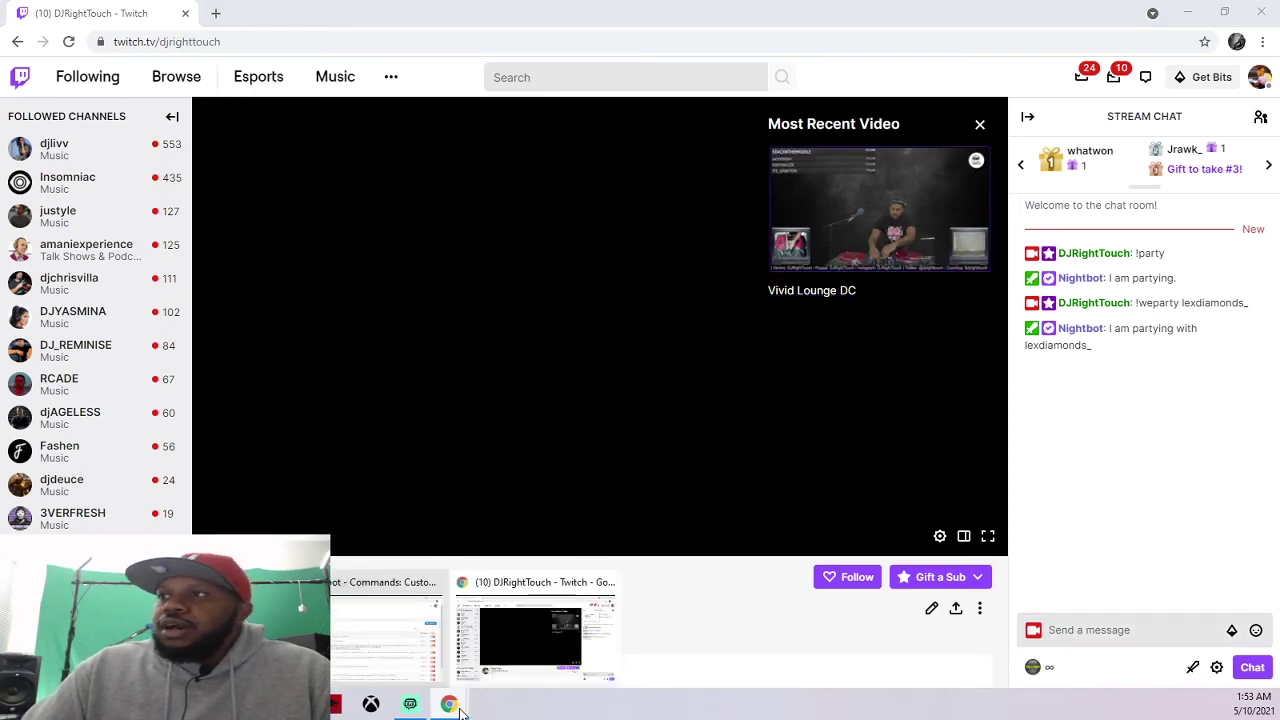
left_click(390, 676)
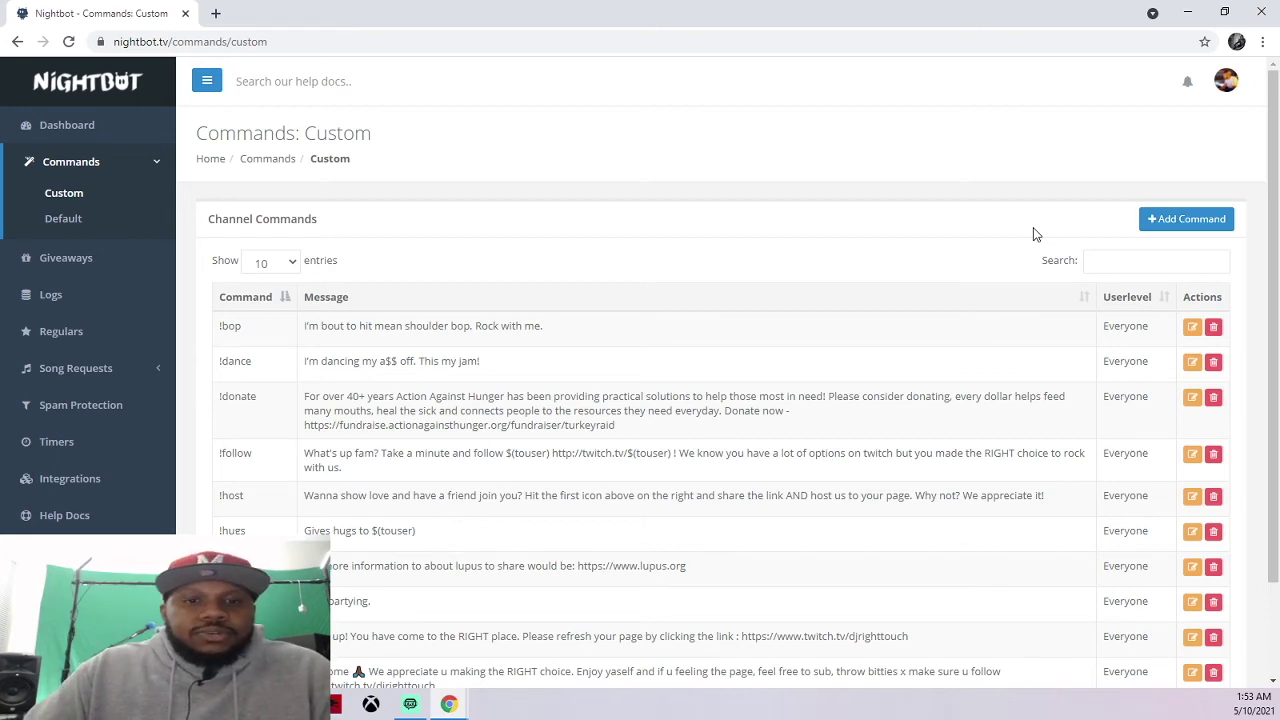
left_click(1160, 219)
left_click(580, 155)
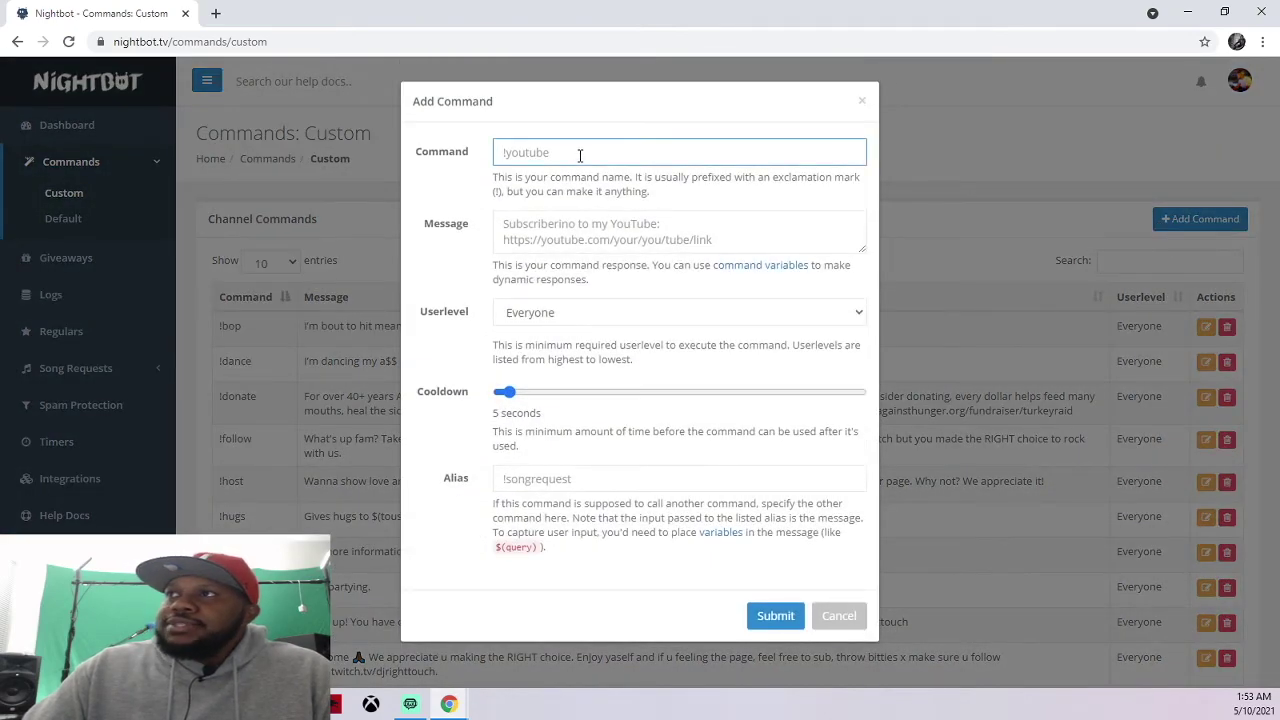
type("!")
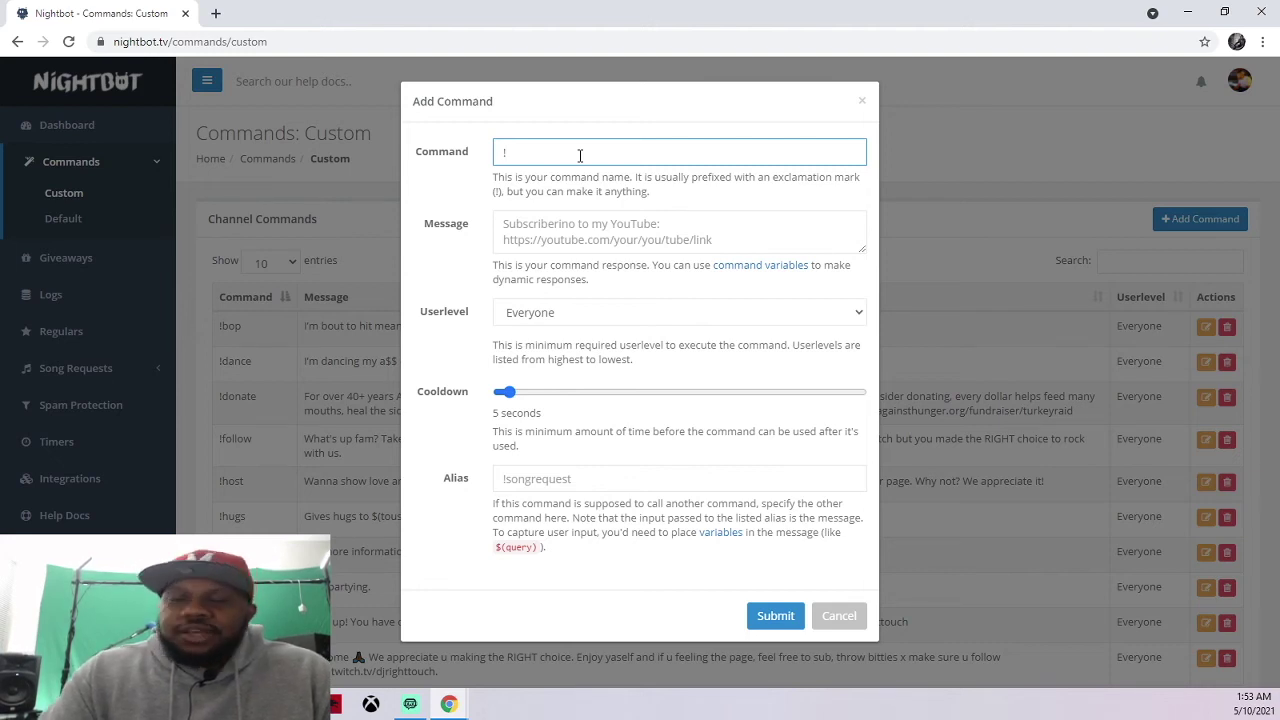
type("webstie")
key("BackSpace")
key("BackSpace")
key("BackSpace")
type("ite")
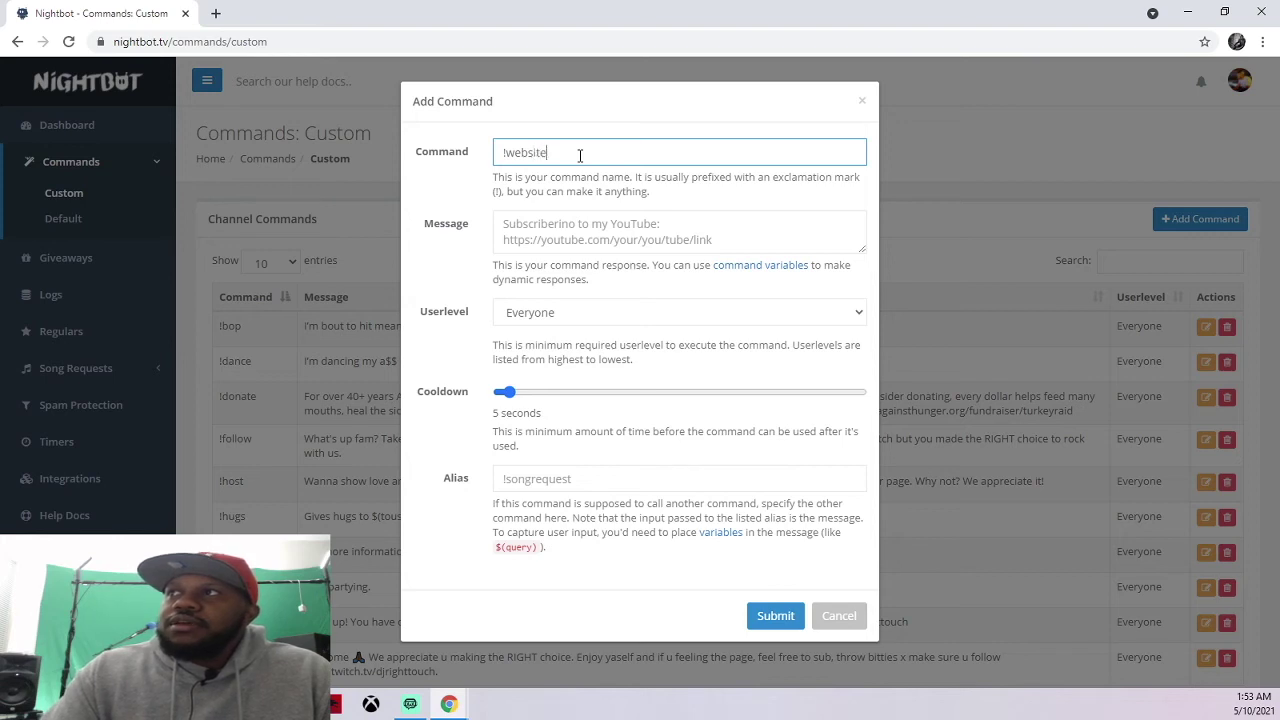
left_click(583, 228)
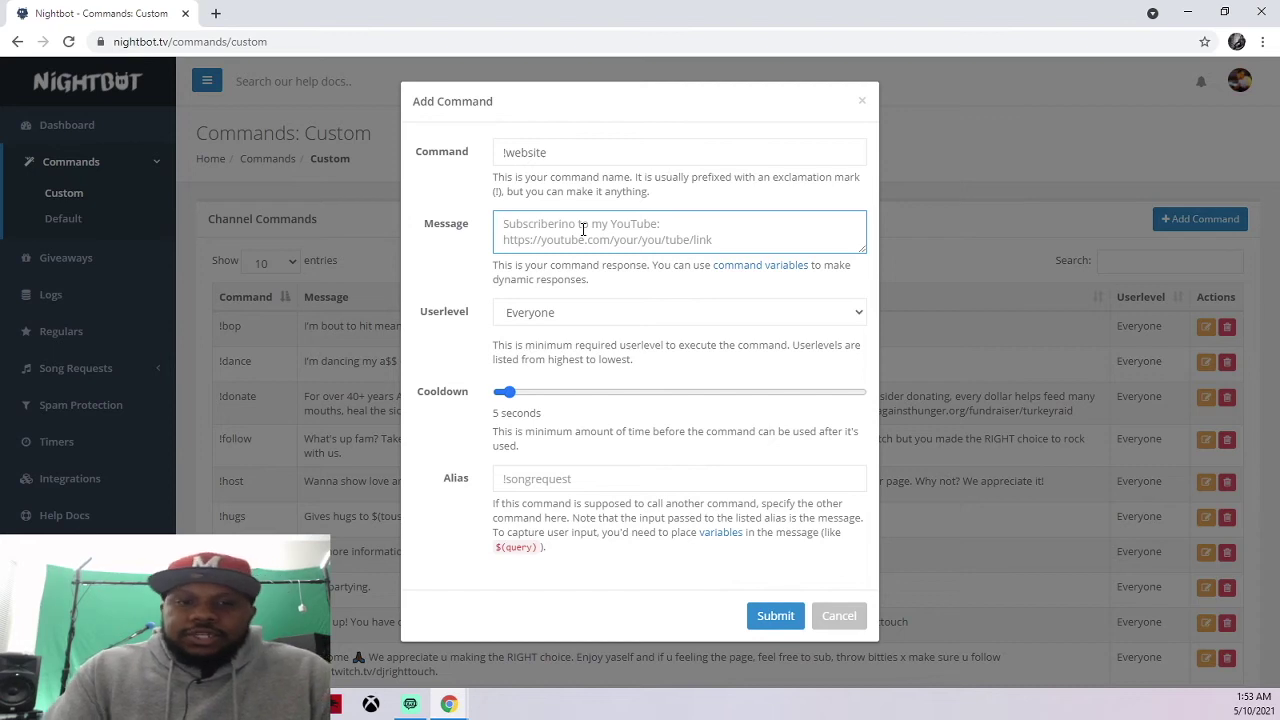
type("Check ")
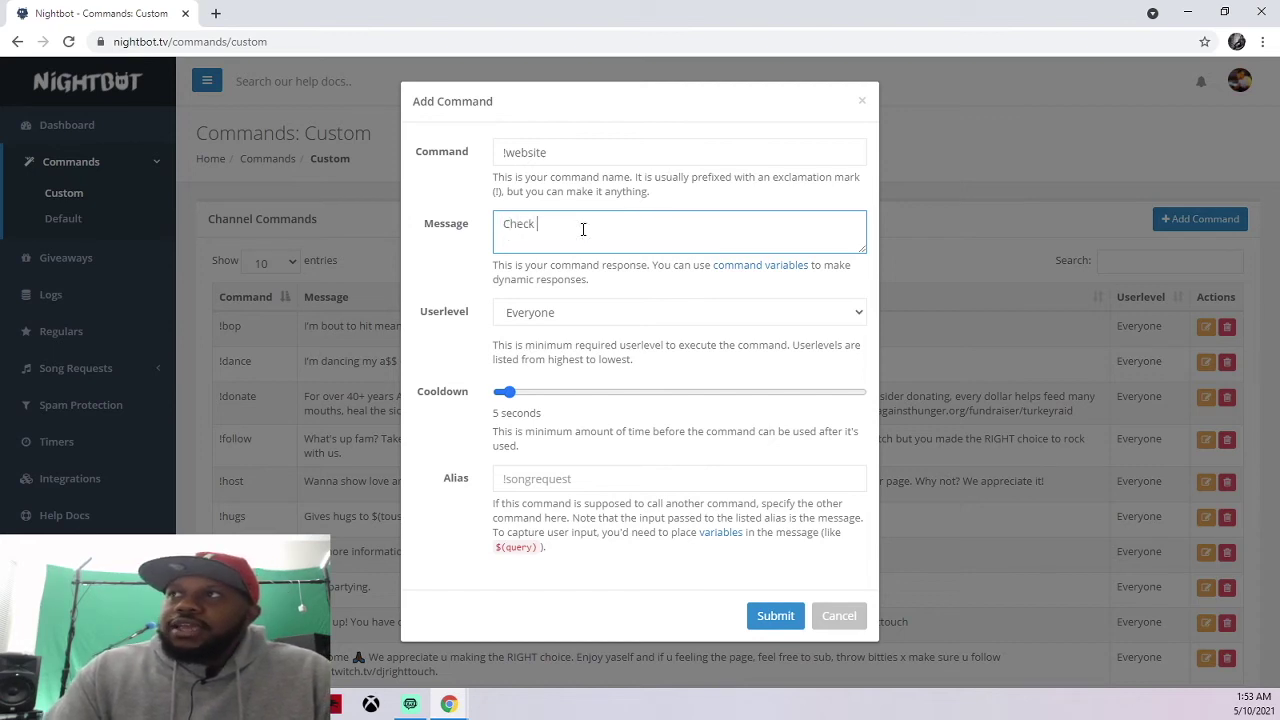
type("out my yebsite")
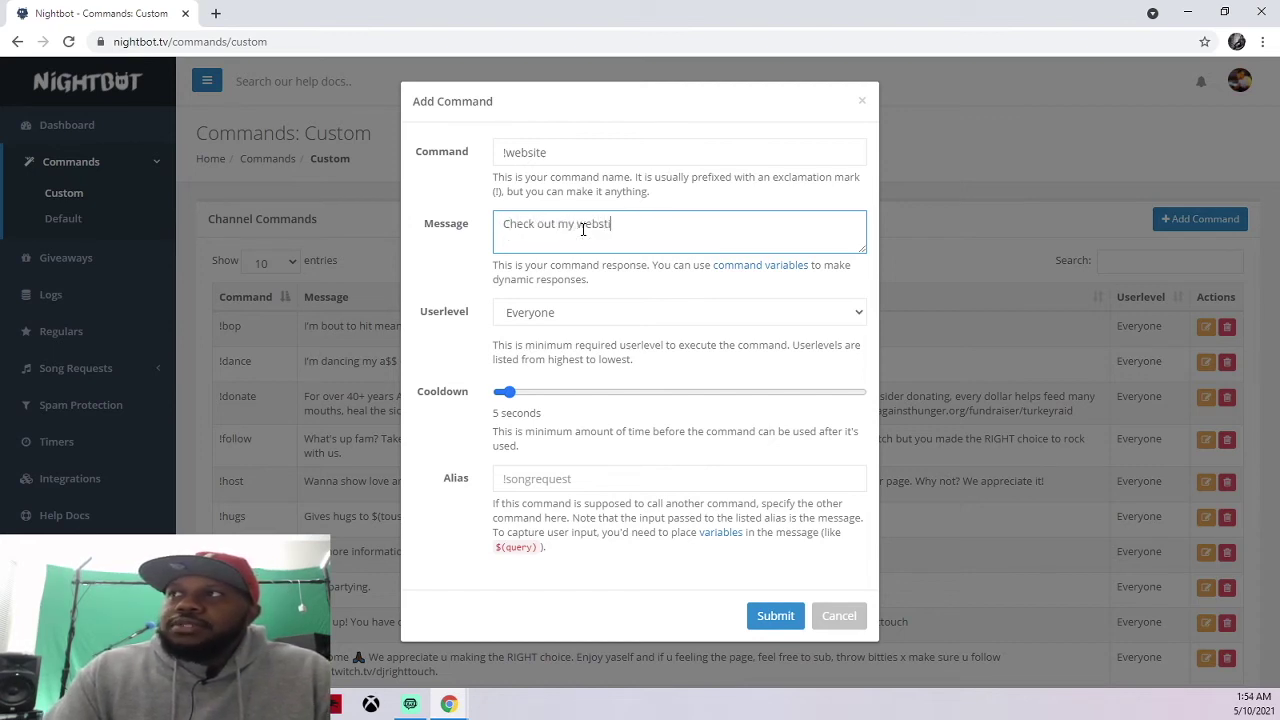
key("BackSpace")
key("BackSpace")
key("BackSpace")
type("ite.")
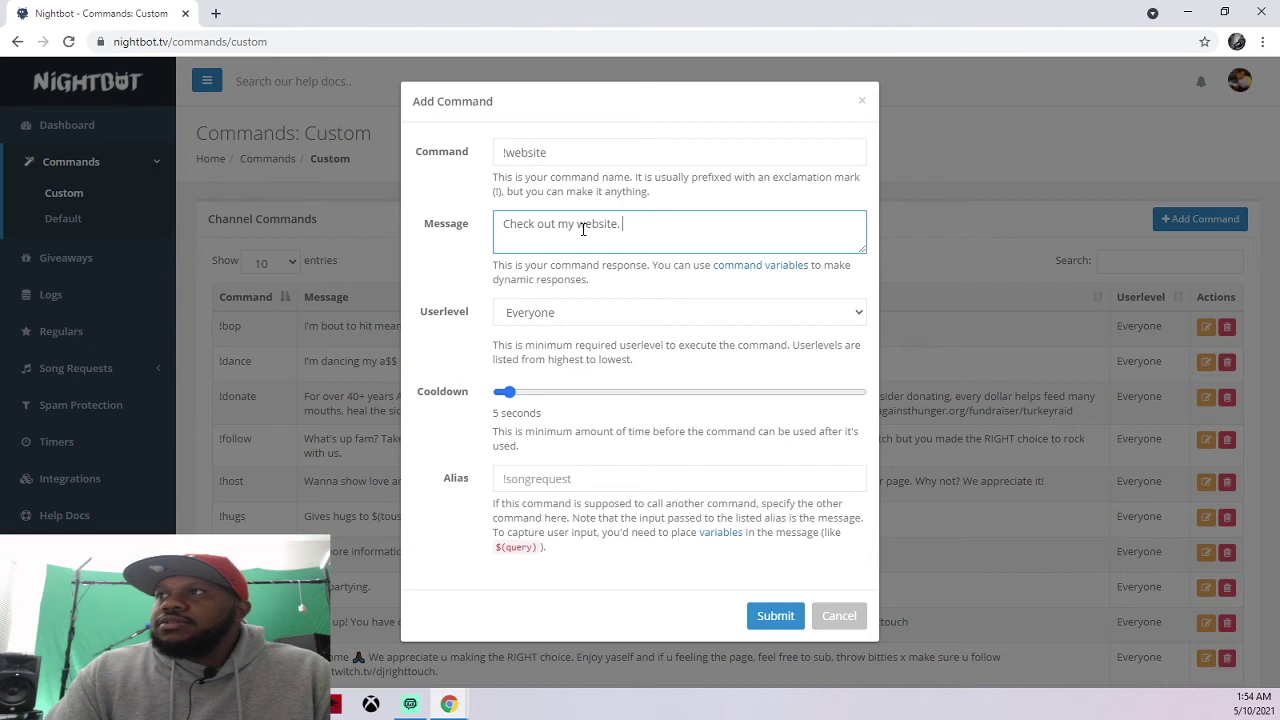
type(" www.")
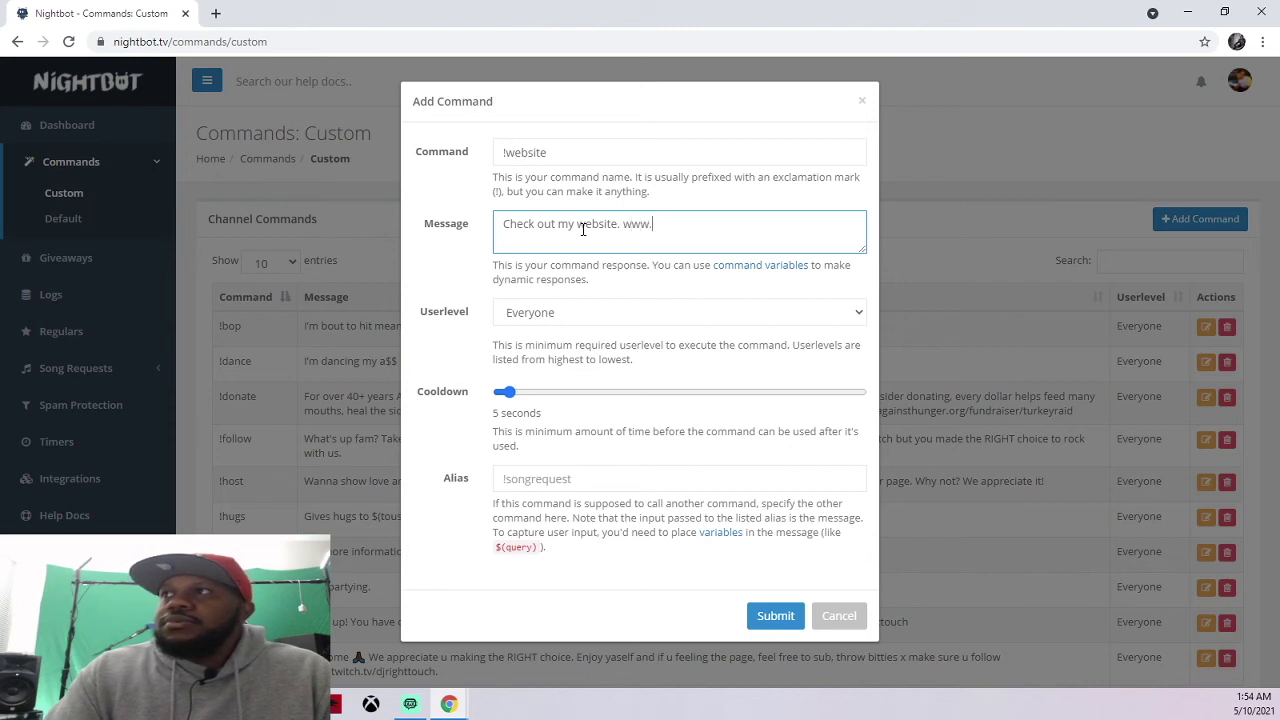
type("djrighttouch")
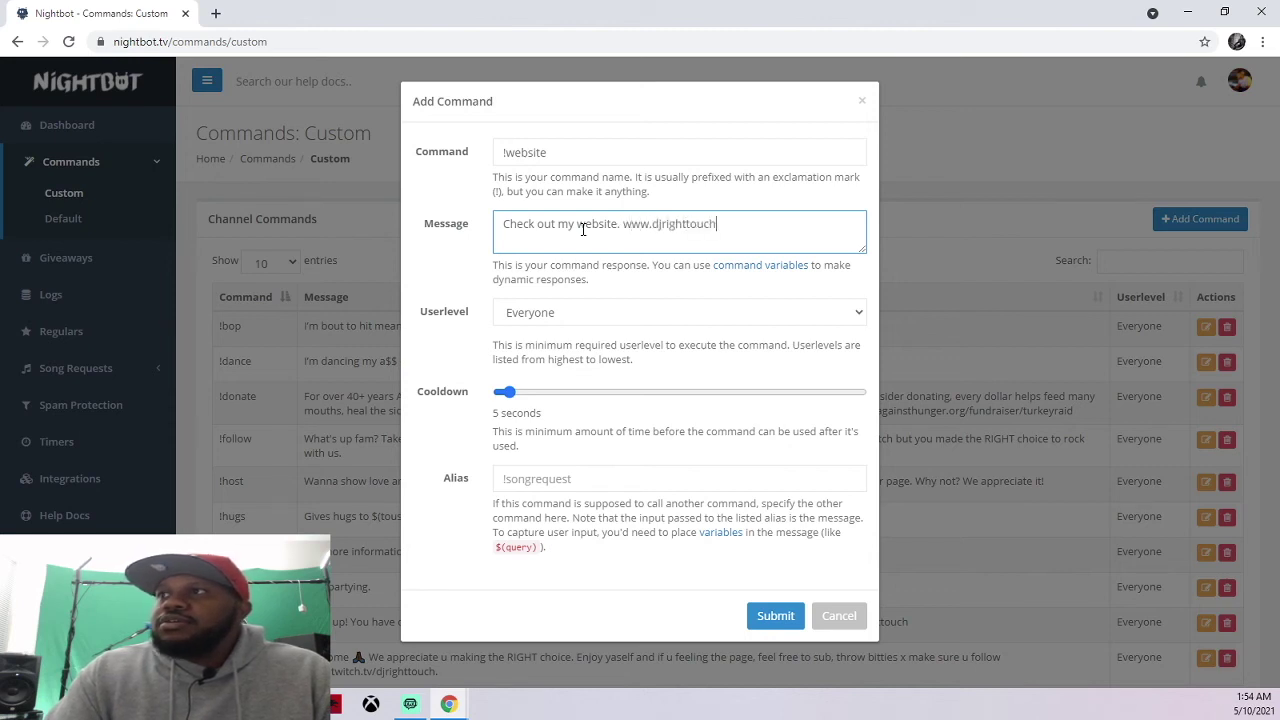
type(".com")
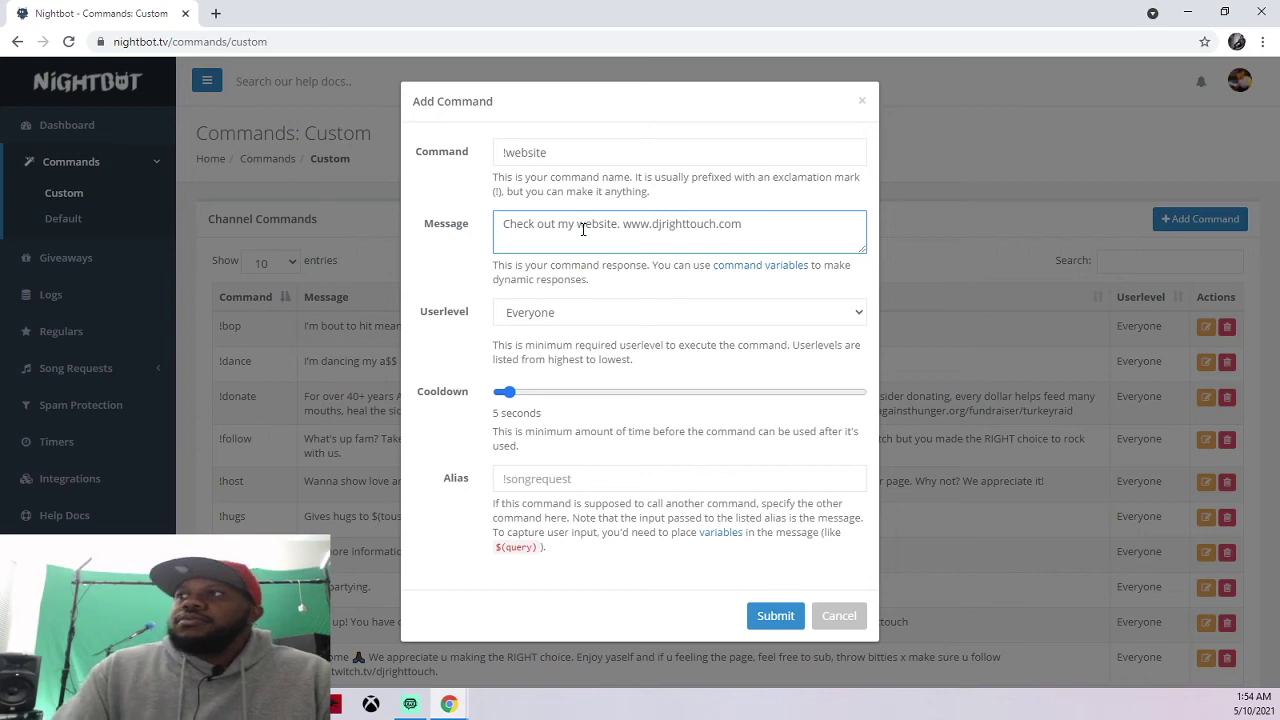
left_click(778, 615)
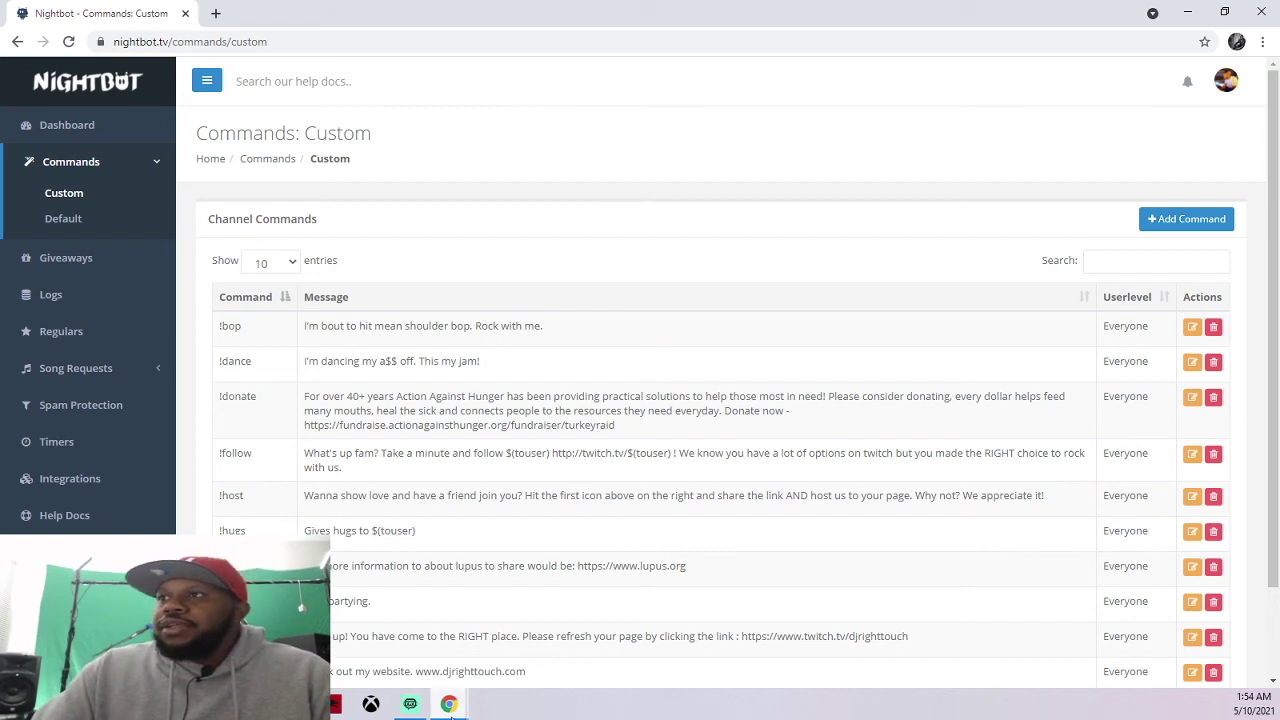
Switch to the Twitch window and send !website in the stream chat
mouse_move(452, 712)
left_click(494, 682)
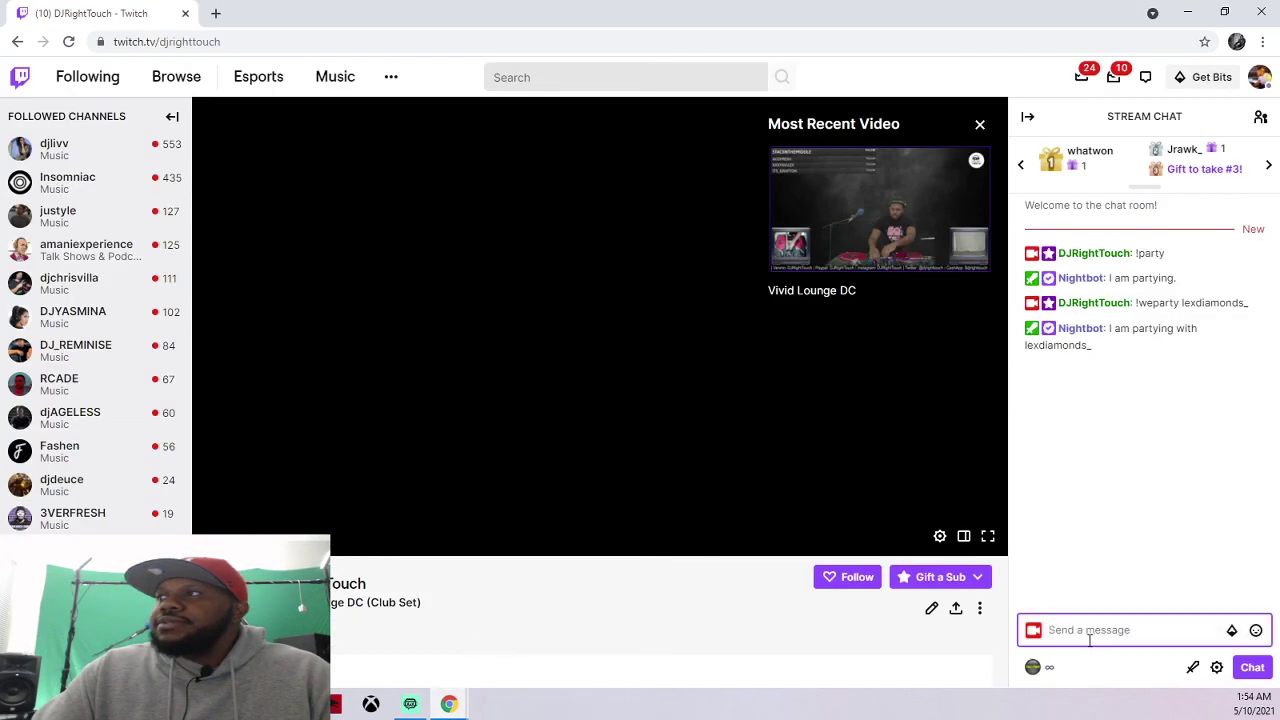
type("!")
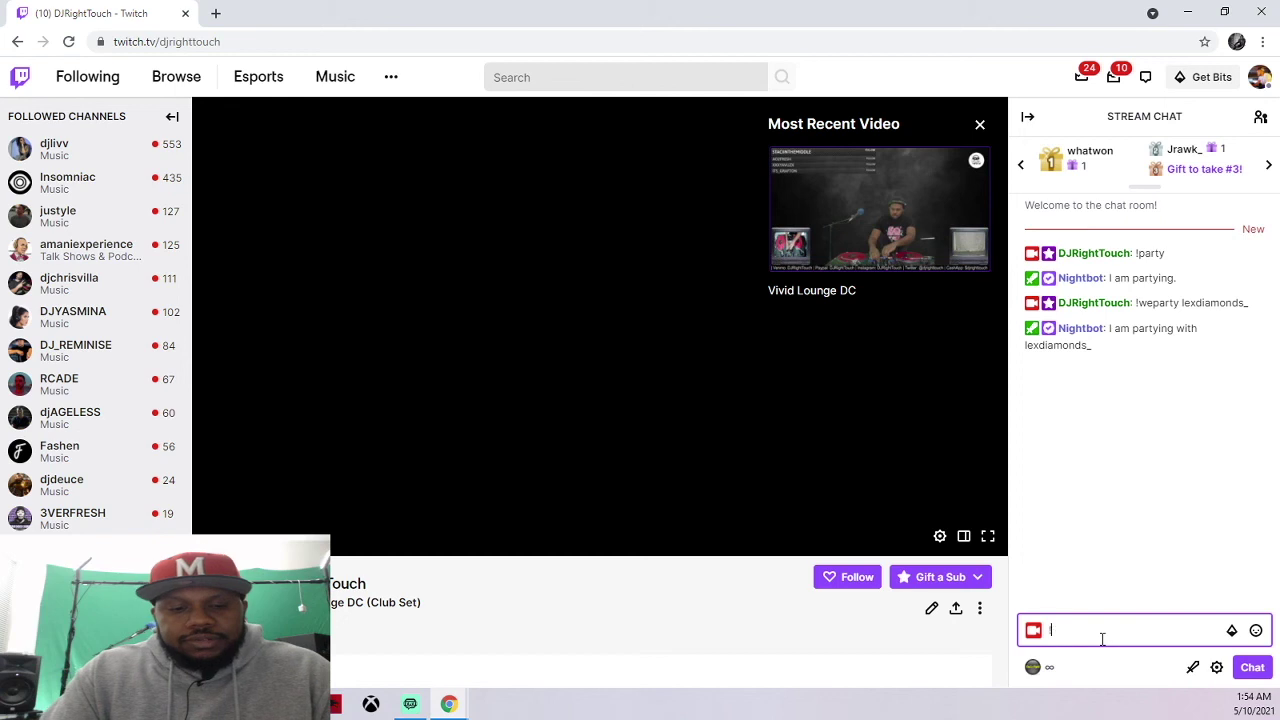
type("website")
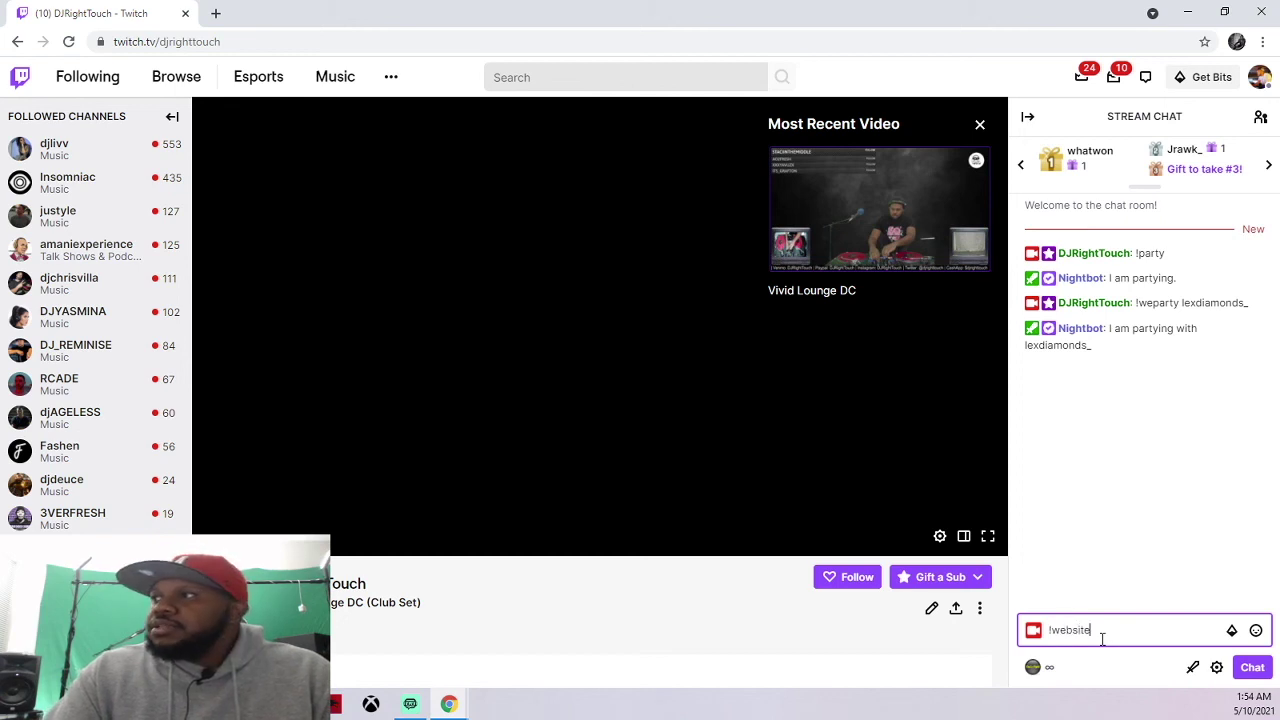
key("Return")
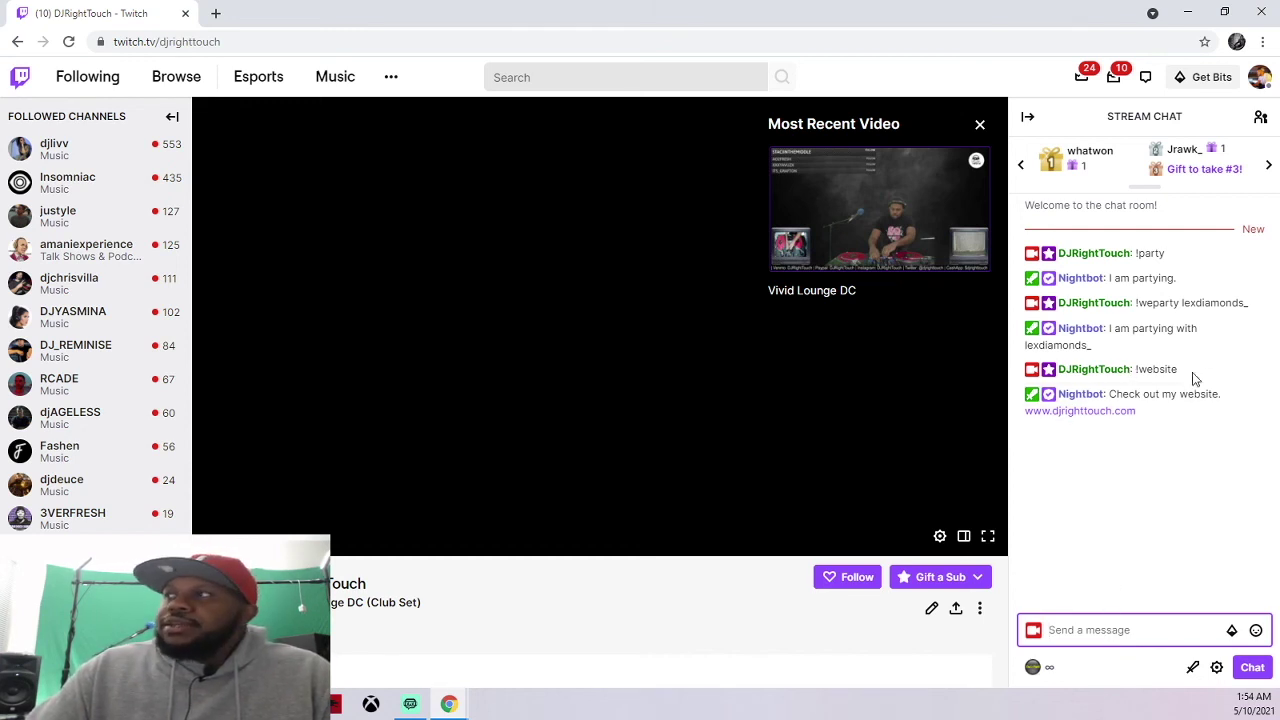
Open the website link in Nightbot's chat reply to check it, close that page, and return to the Nightbot window
left_click(1117, 413)
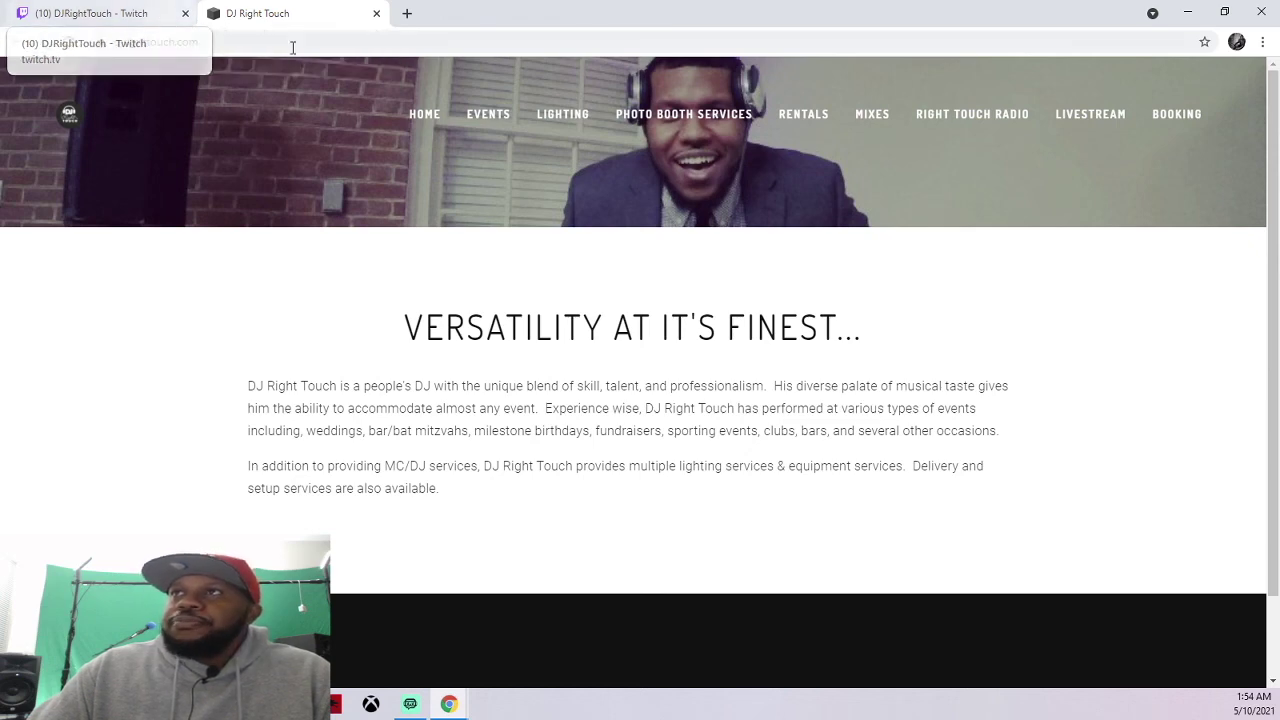
left_click(376, 13)
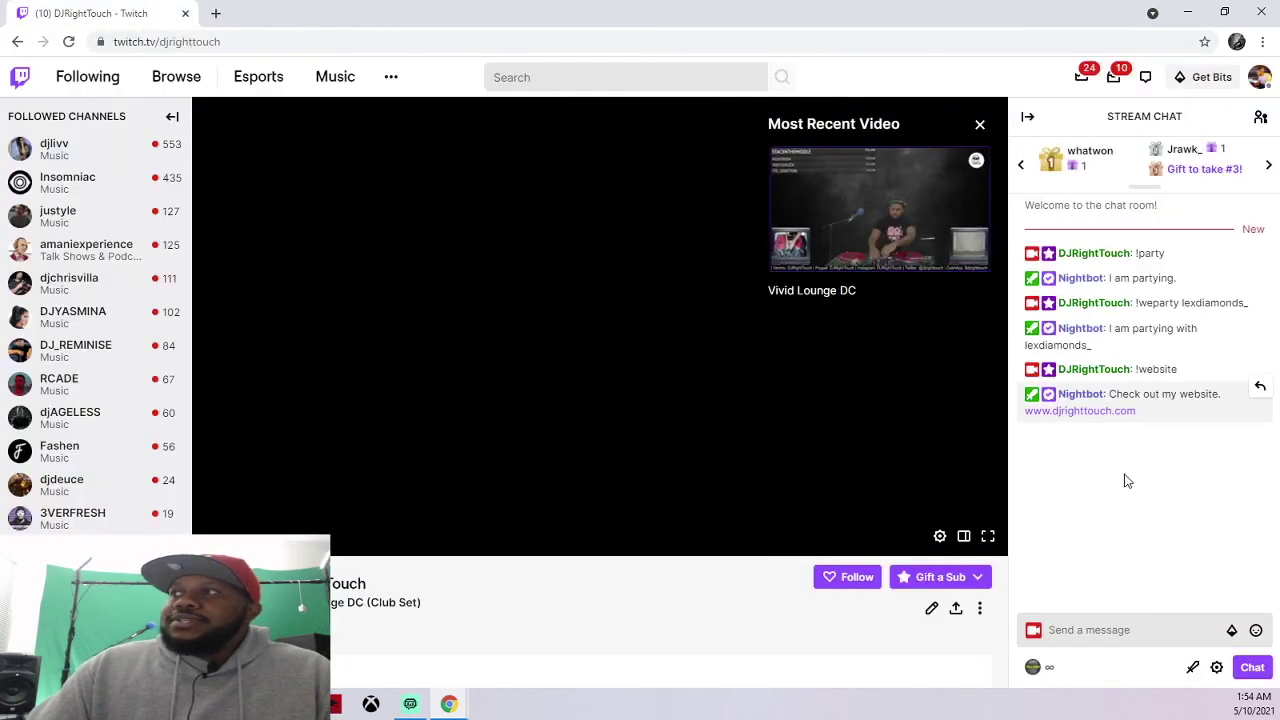
mouse_move(463, 709)
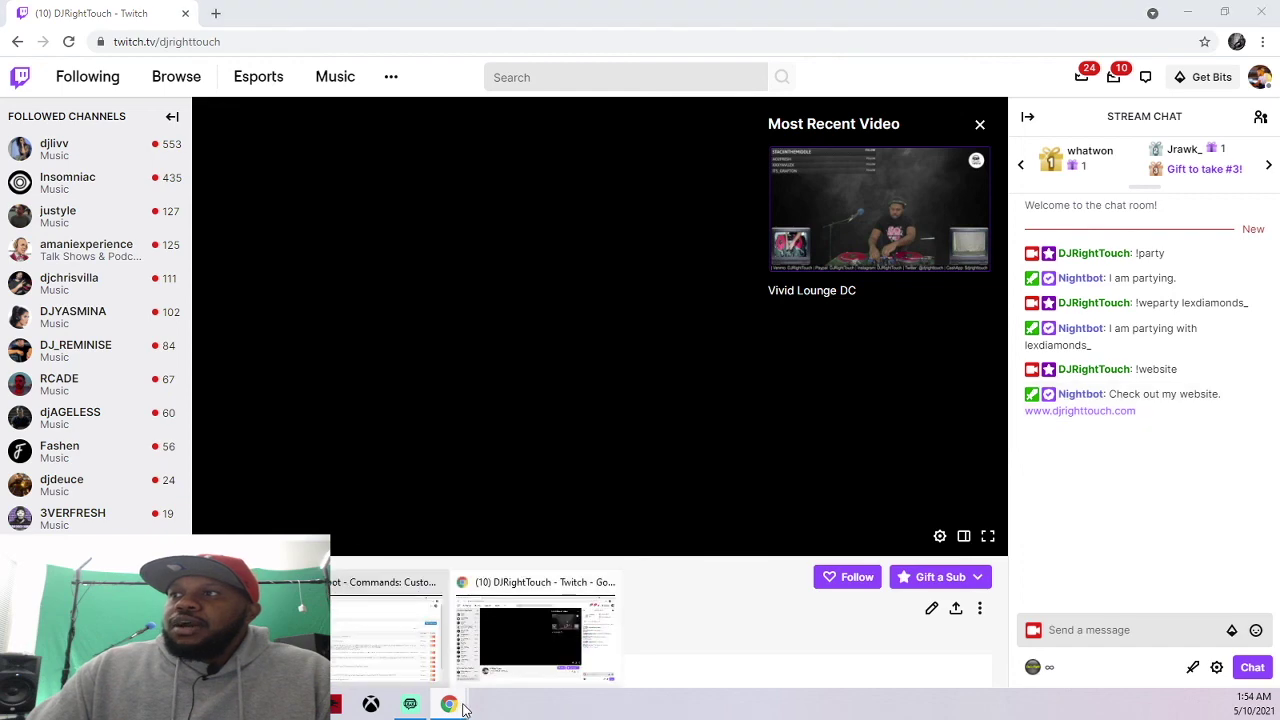
left_click(395, 667)
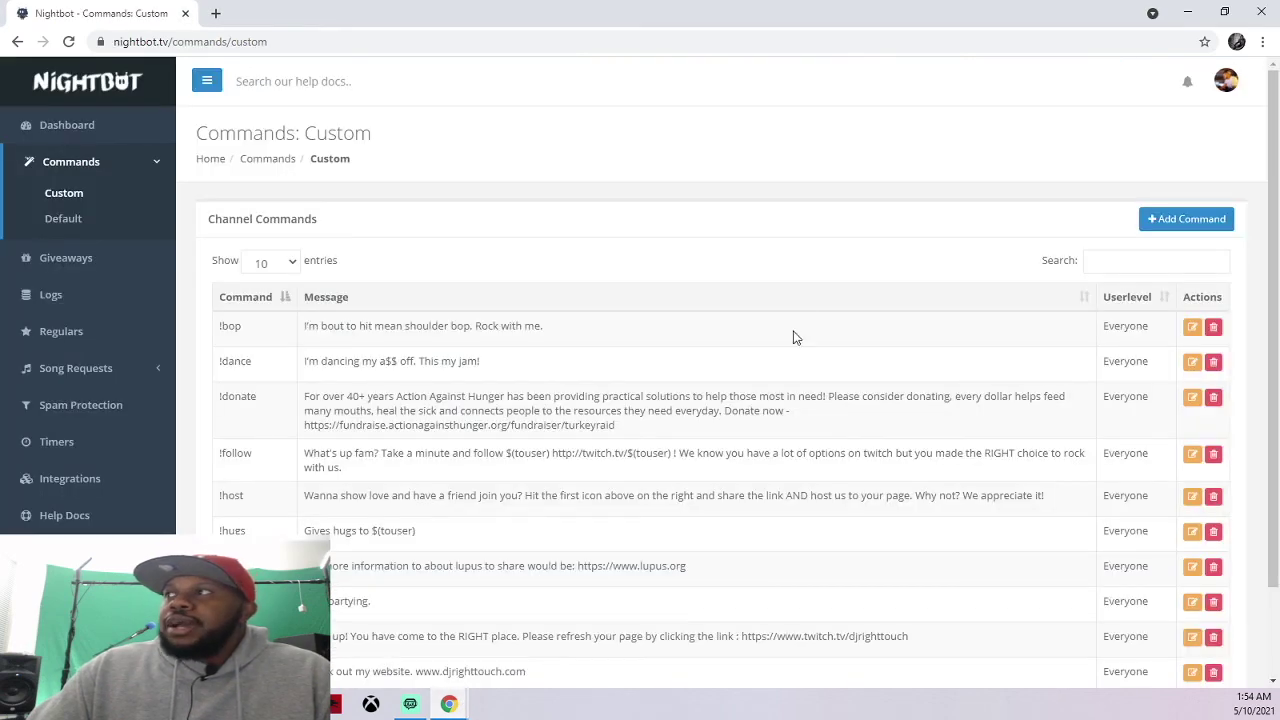